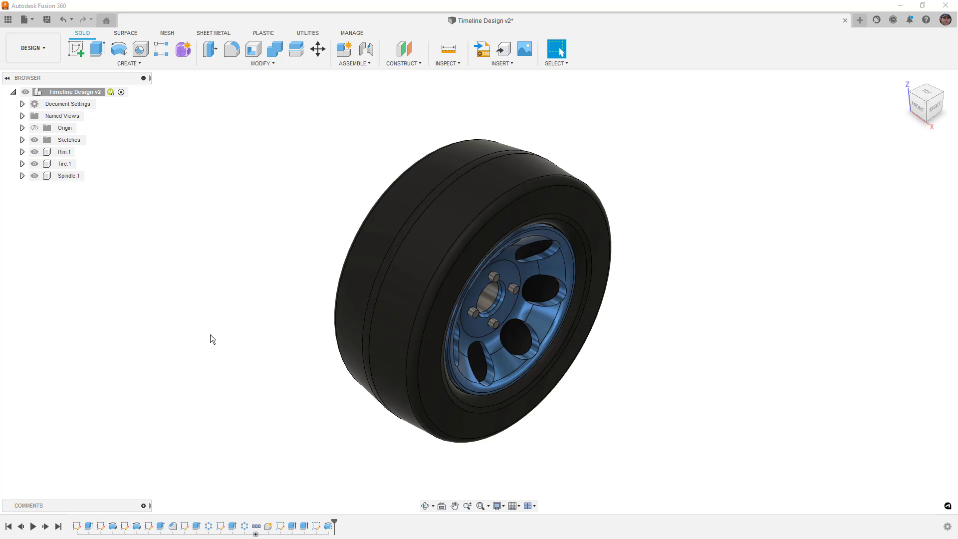
- Examine the Rim, Tire and Spindle components and the timeline sketches and features that build the wheel
click(68, 152)
click(65, 163)
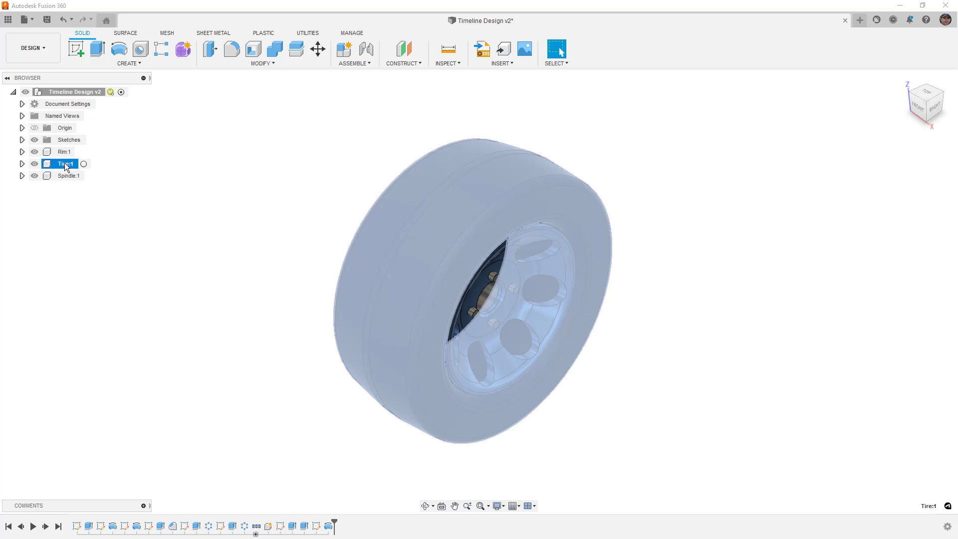
click(63, 176)
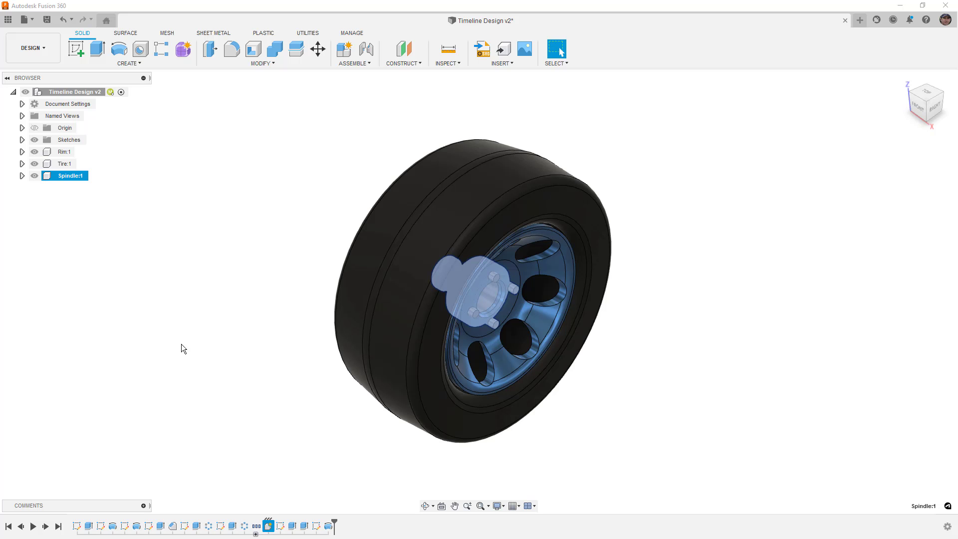
click(269, 527)
click(256, 534)
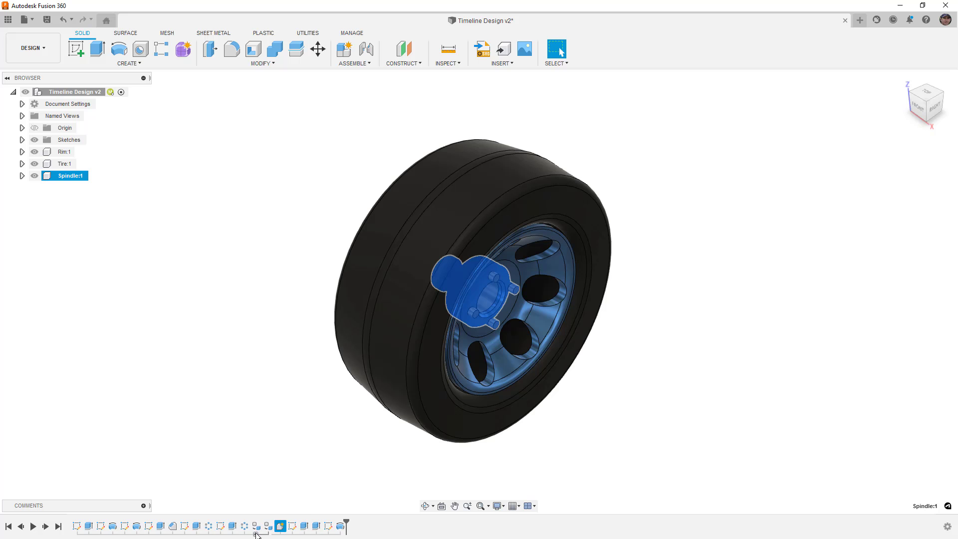
click(255, 533)
click(257, 526)
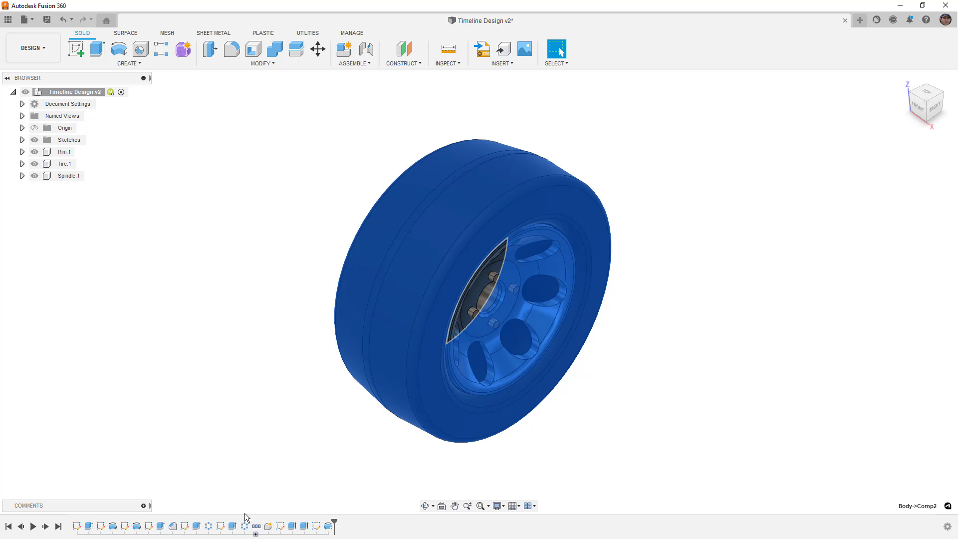
click(221, 526)
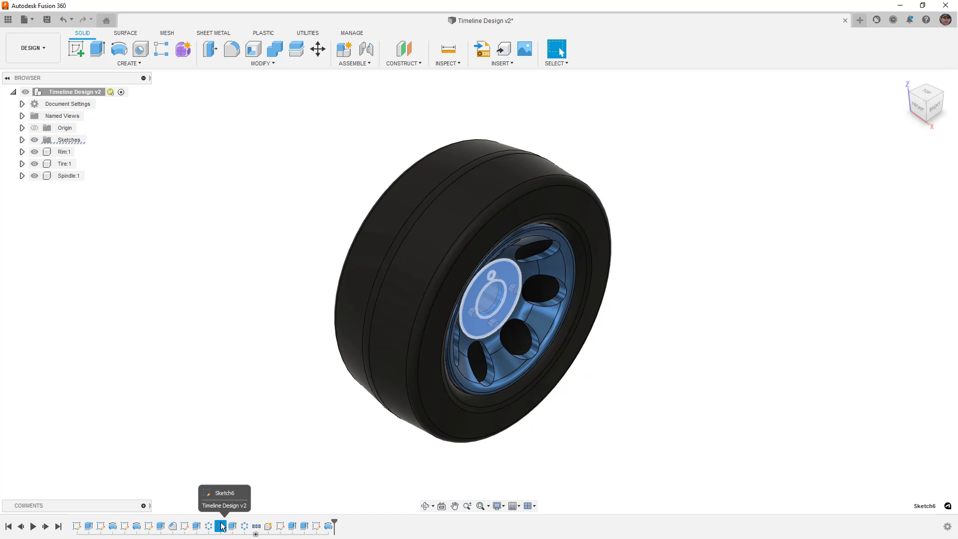
click(101, 526)
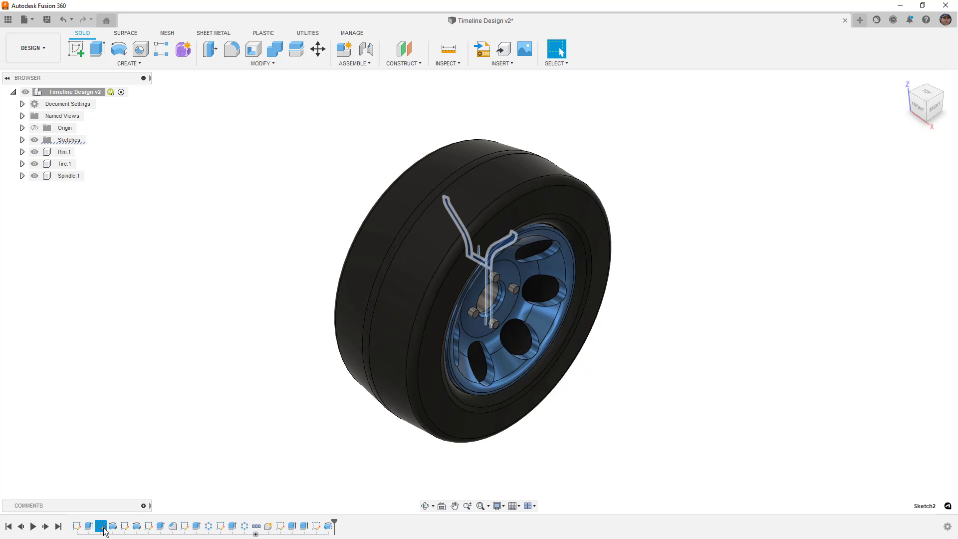
click(124, 527)
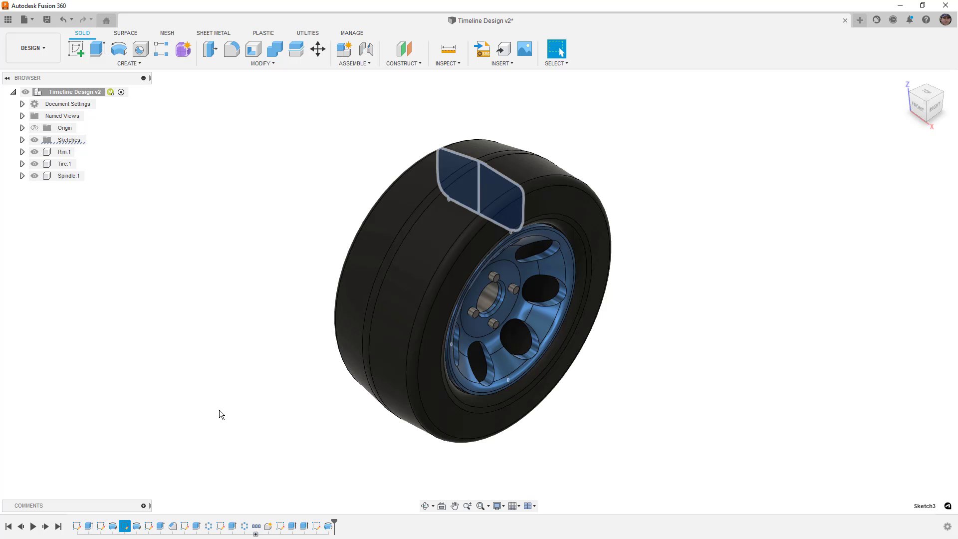
- Stop capturing design history for the wheel design, removing its timeline
click(947, 526)
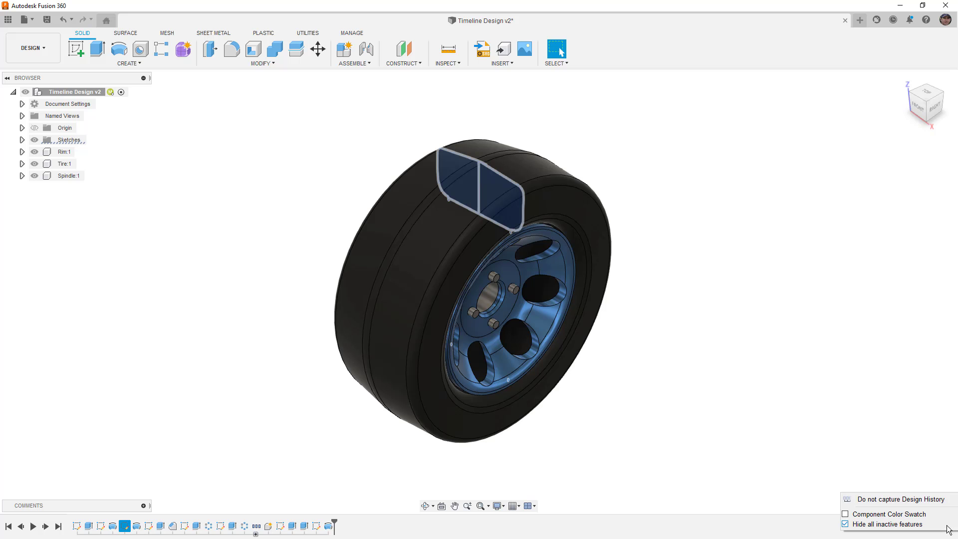
click(893, 500)
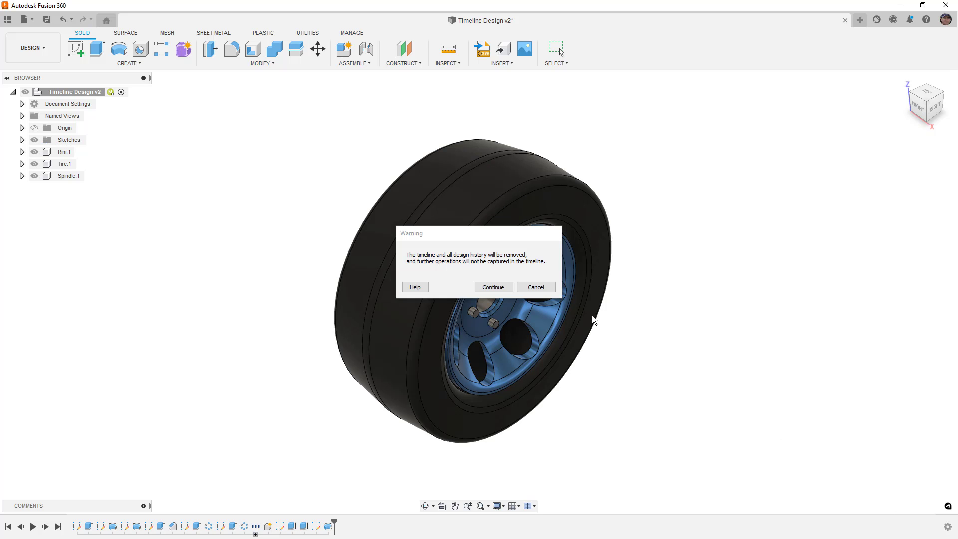
click(493, 287)
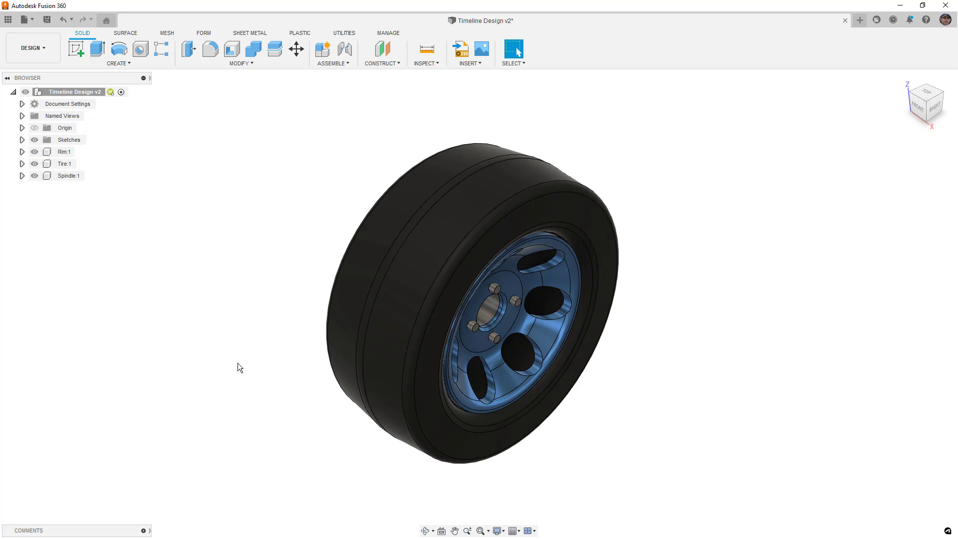
- Pull the tire, rim and spindle apart by moving each component freely
drag(440, 241, 361, 230)
drag(486, 274, 628, 272)
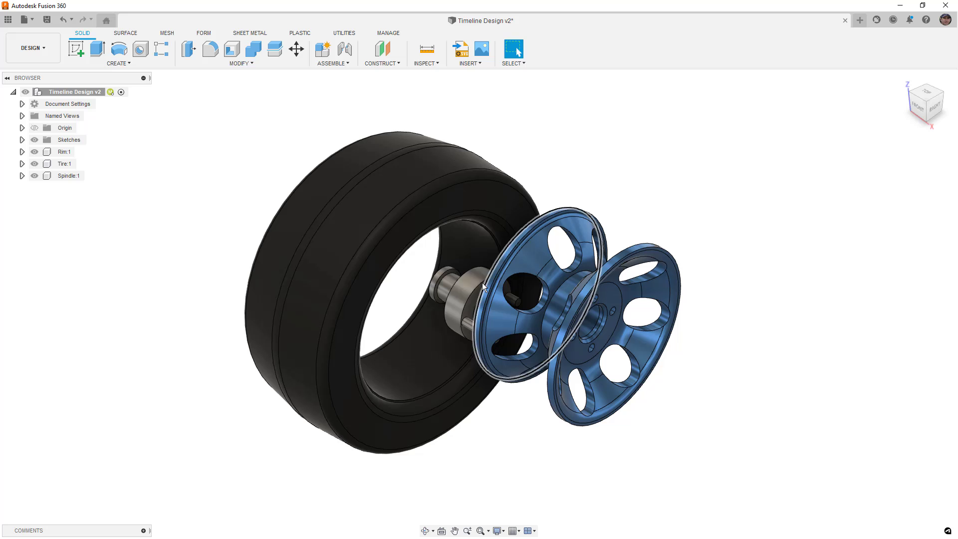
drag(437, 282, 436, 281)
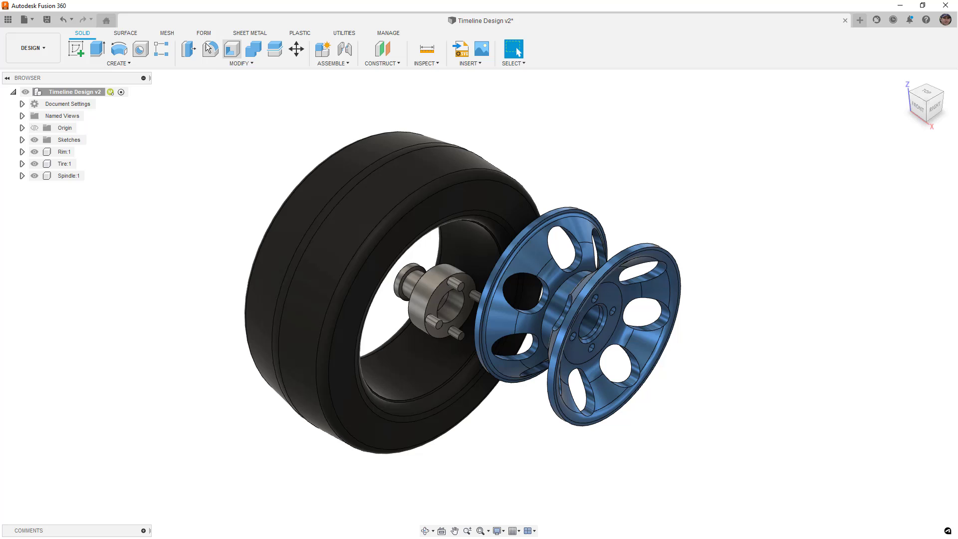
- Undo the component moves and the removal of the design history
click(65, 19)
click(65, 20)
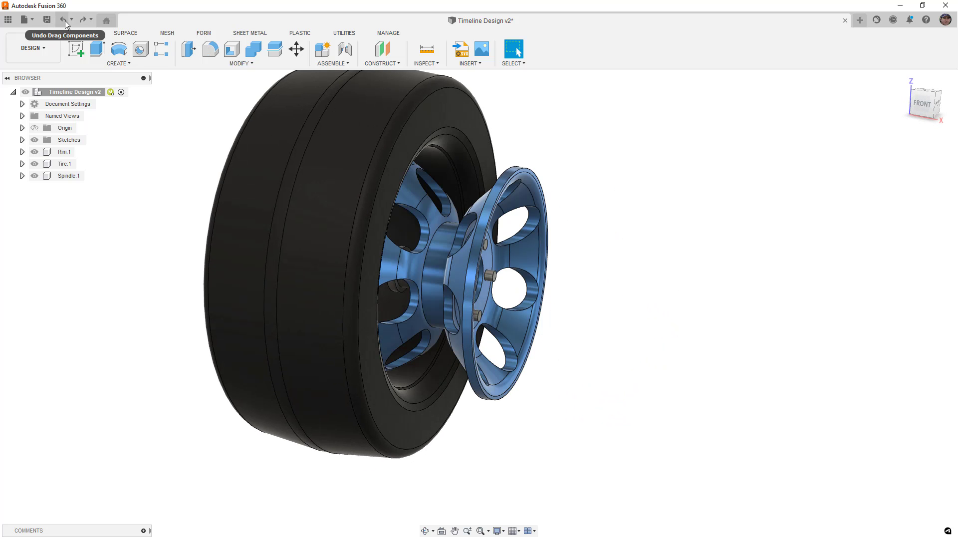
click(65, 20)
click(65, 20)
click(65, 20)
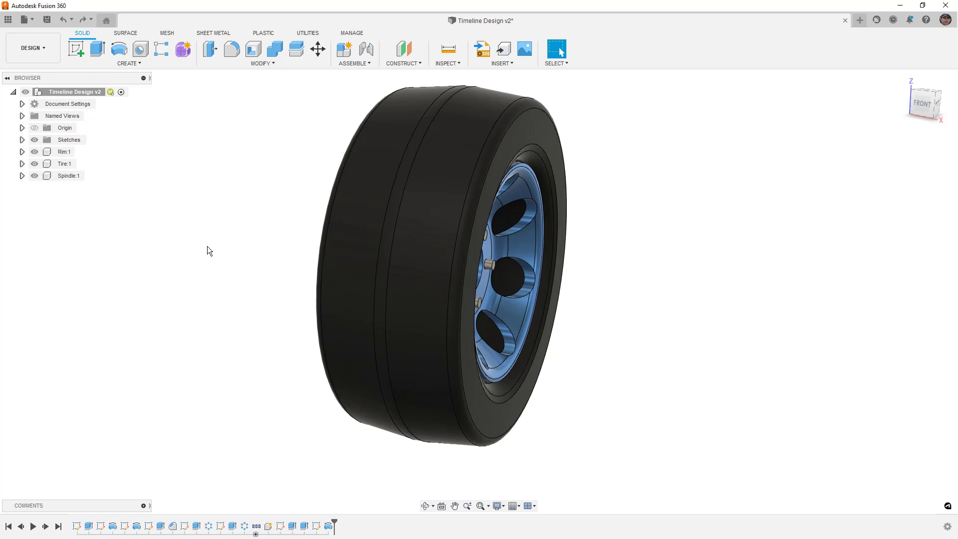
- Move the tire away from the rim and revert the components to their original position
shift+middle_drag(446, 372, 424, 186)
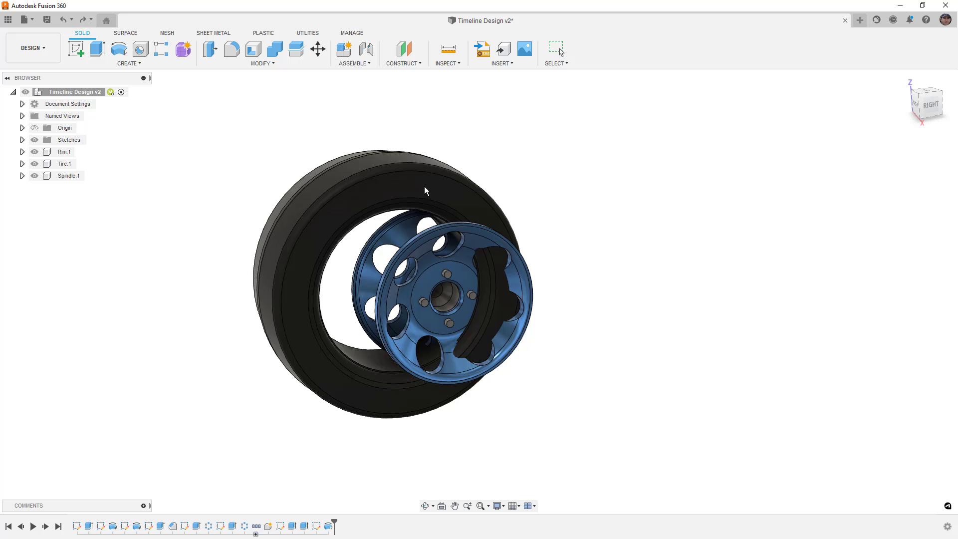
drag(425, 187, 409, 181)
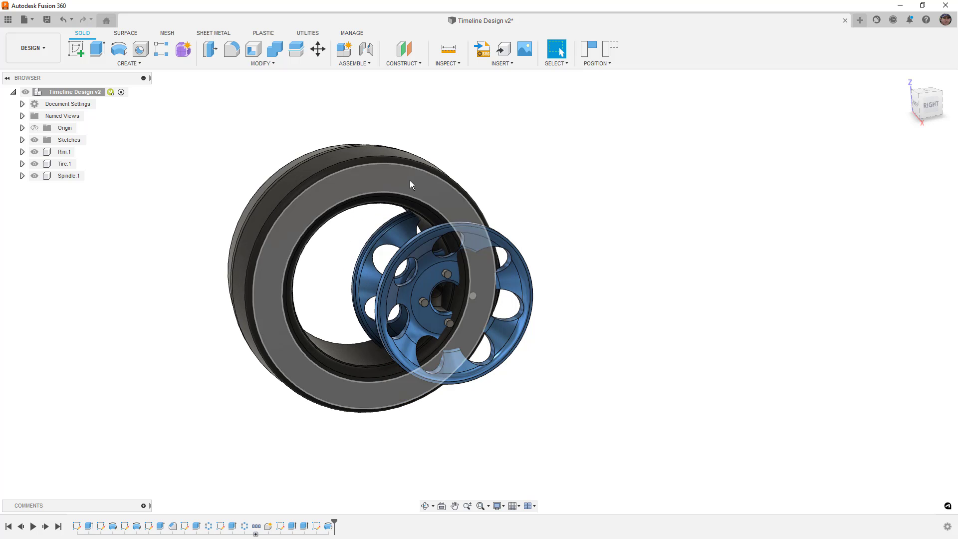
click(610, 49)
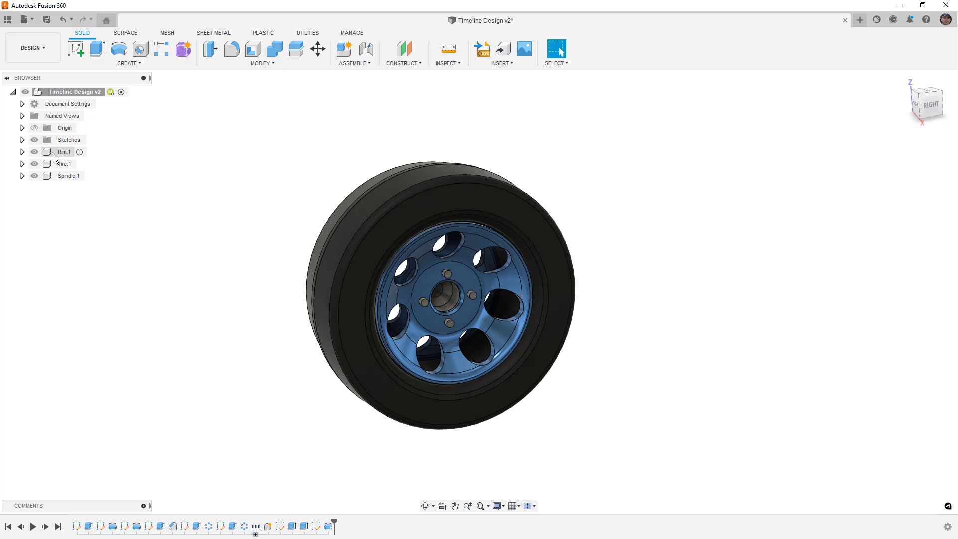
- Move the rim out of the tire with its origin displayed, and restore its original position with the origin hidden
click(23, 151)
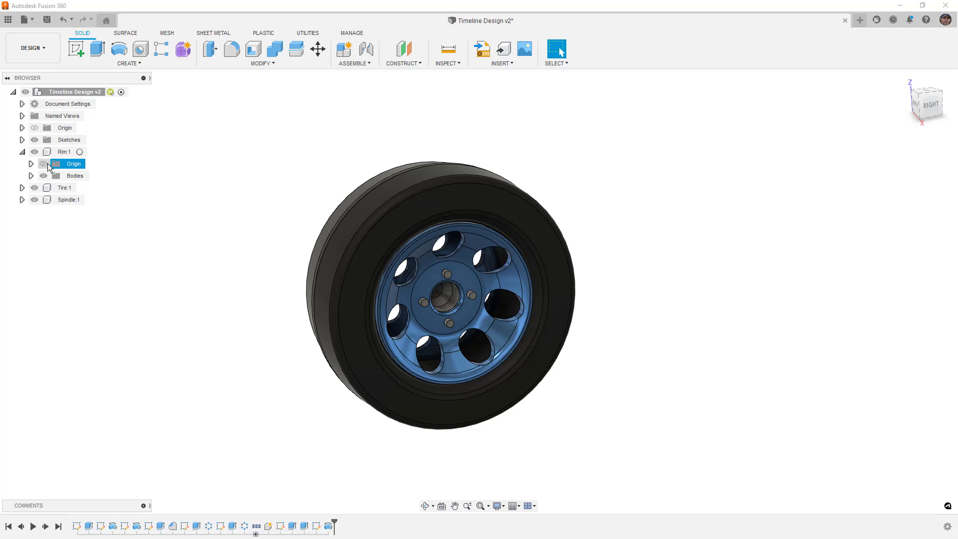
click(44, 163)
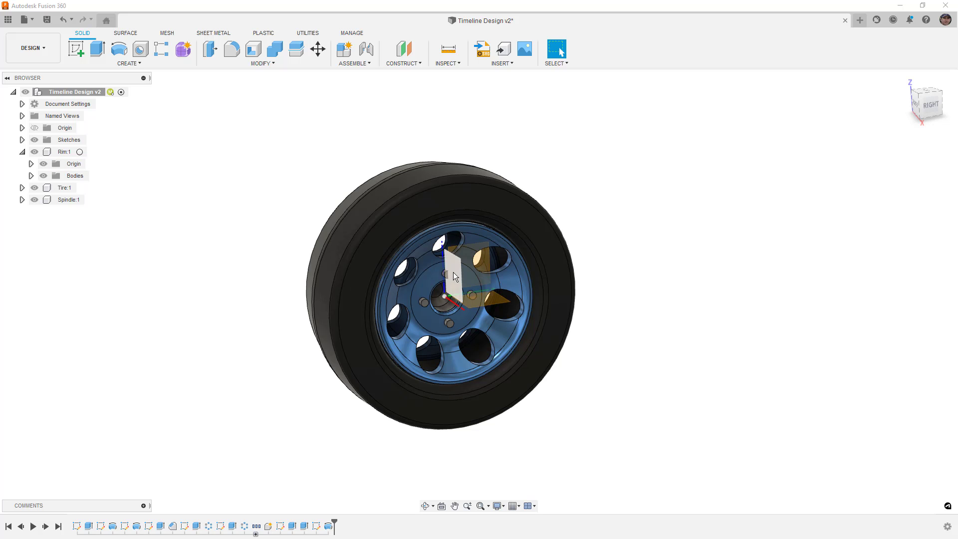
drag(433, 275, 696, 238)
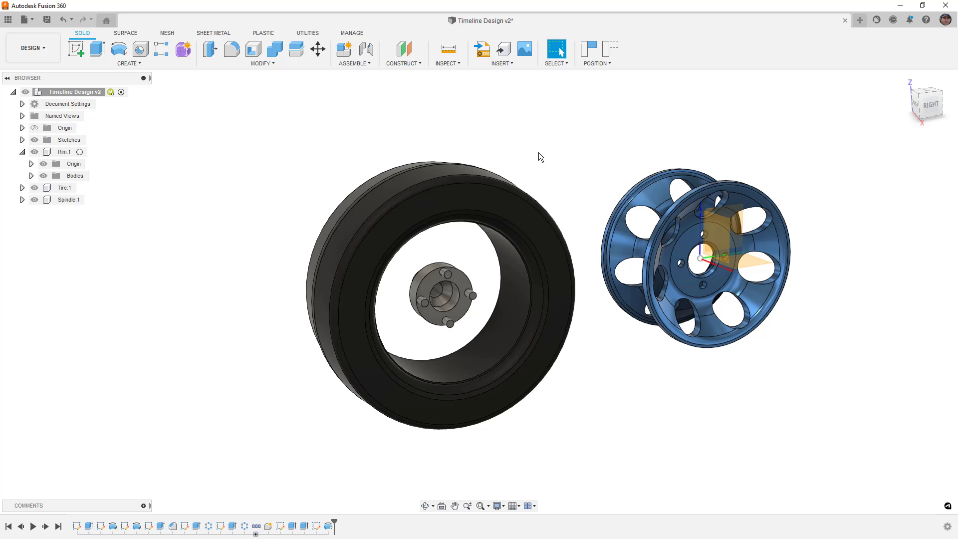
click(618, 47)
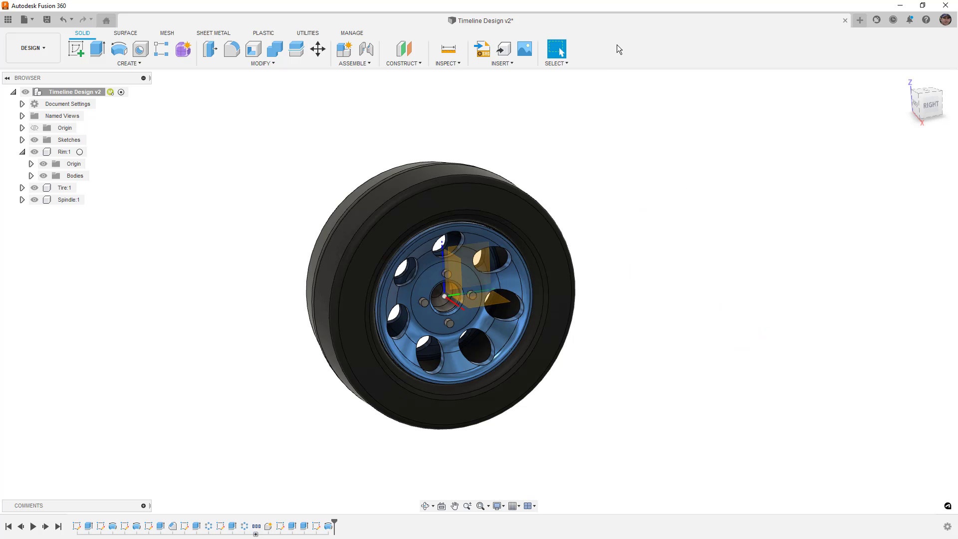
click(43, 164)
click(23, 151)
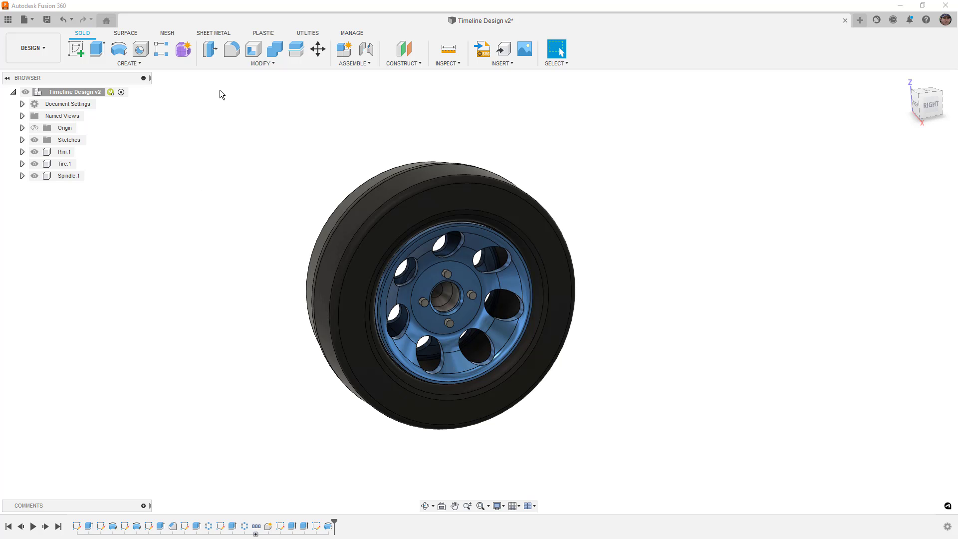
- Offset the inner face of the rim's upper-right oval opening by 0.50 in with Press Pull
click(213, 51)
scroll(509, 268, up, 5)
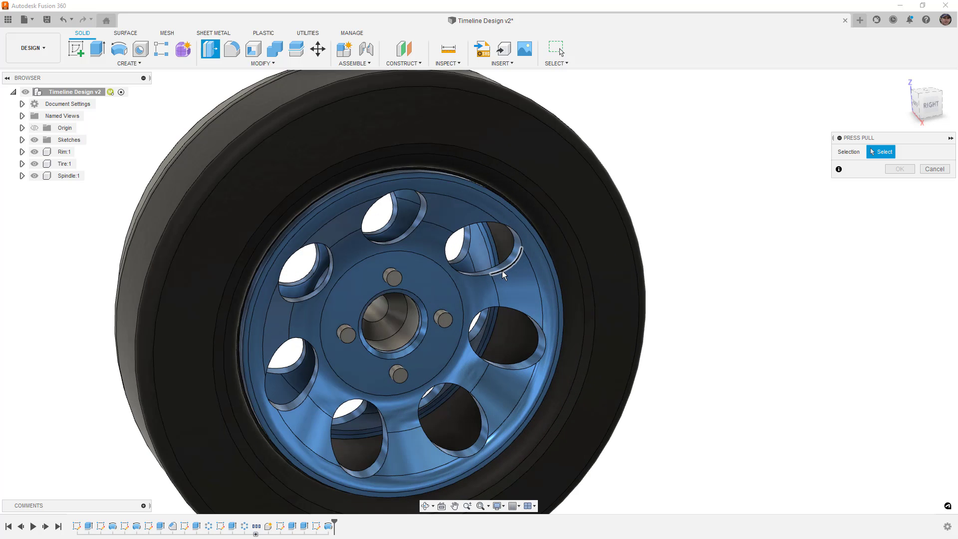
click(509, 268)
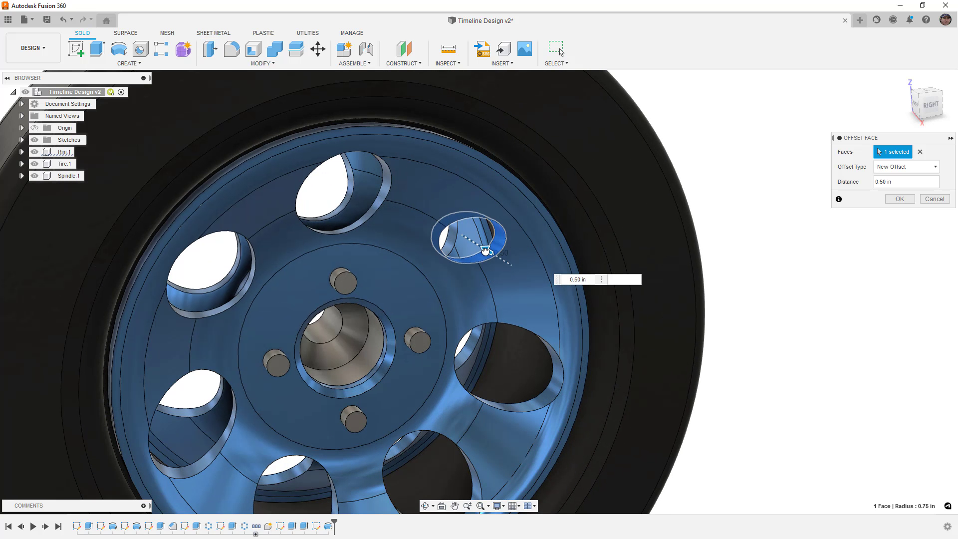
click(900, 199)
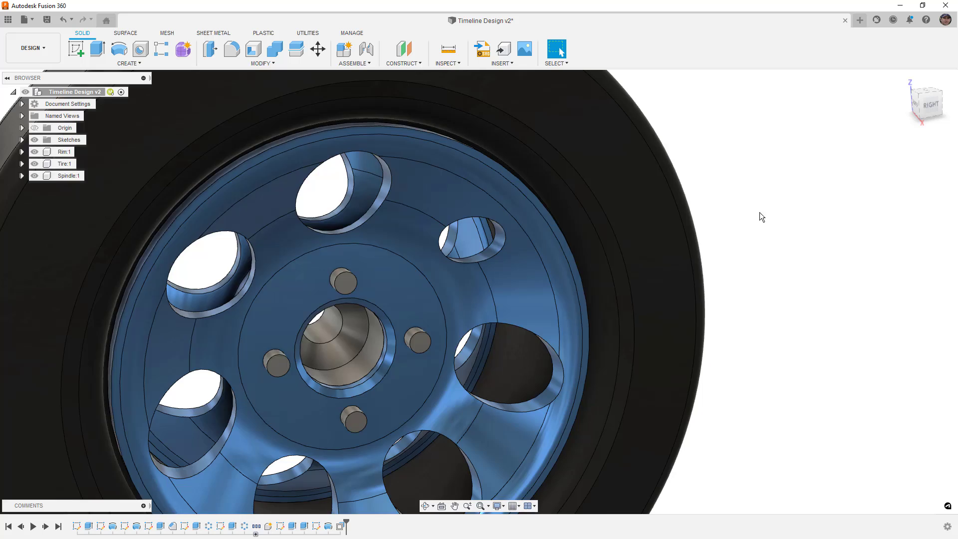
scroll(759, 211, down, 5)
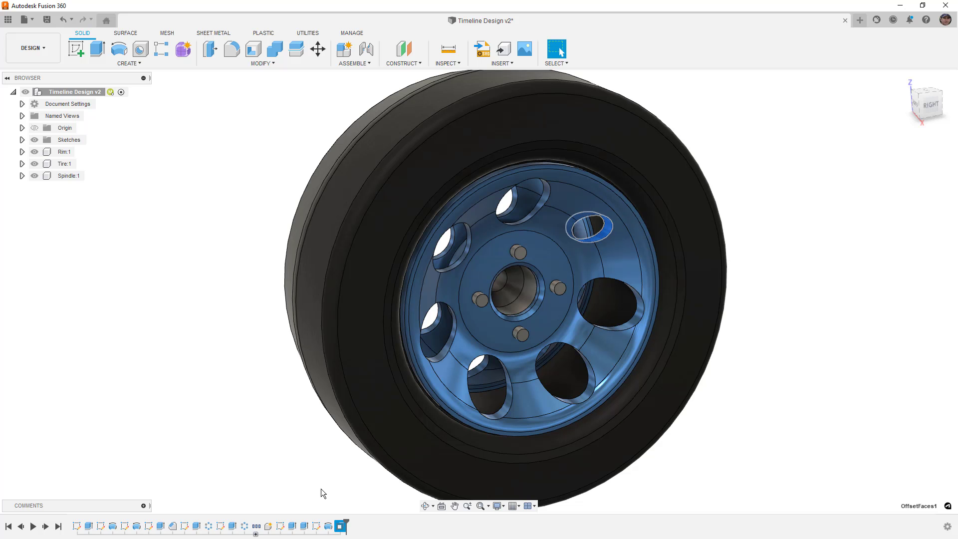
- Undo the face offset on the rim opening
key(ctrl+z)
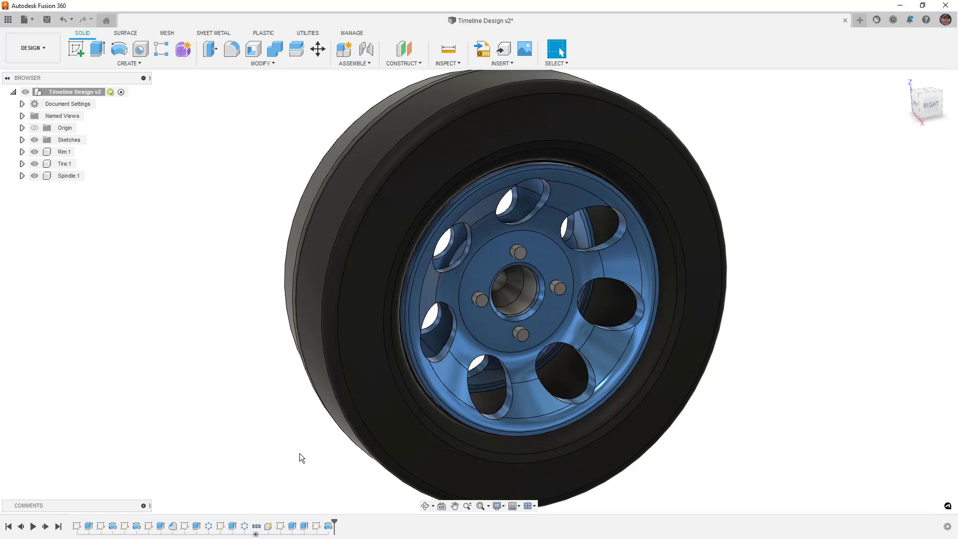
scroll(296, 441, down, 2)
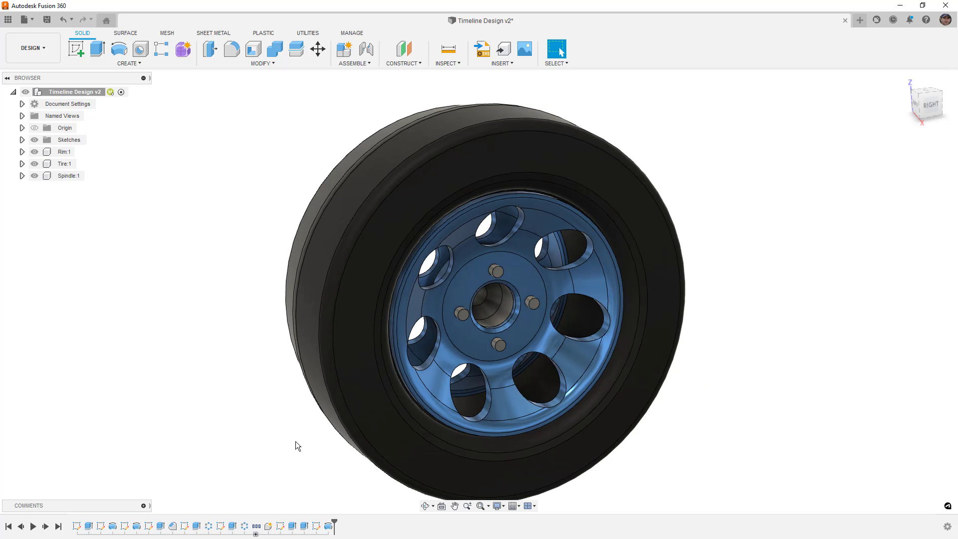
middle_drag(295, 438, 297, 420)
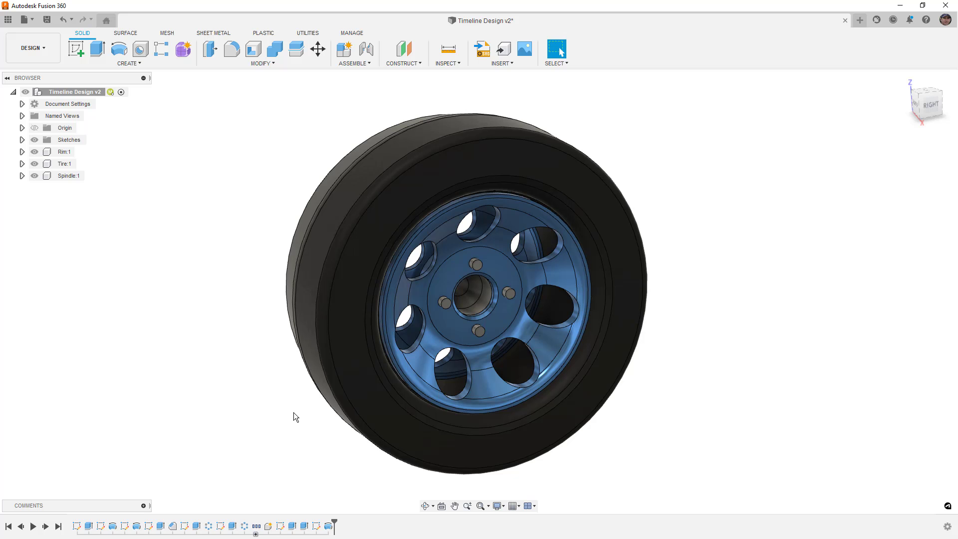
- Create a base feature in the wheel design
click(146, 65)
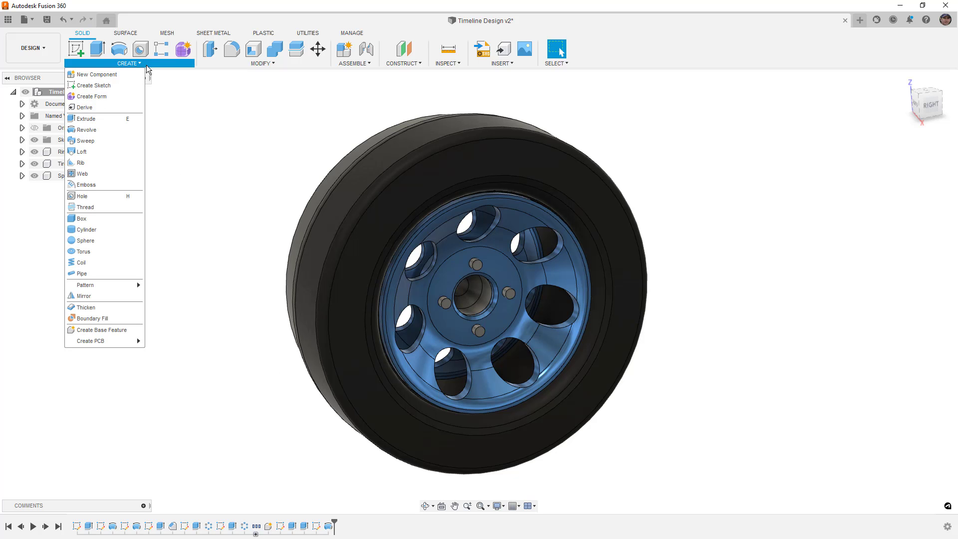
click(119, 332)
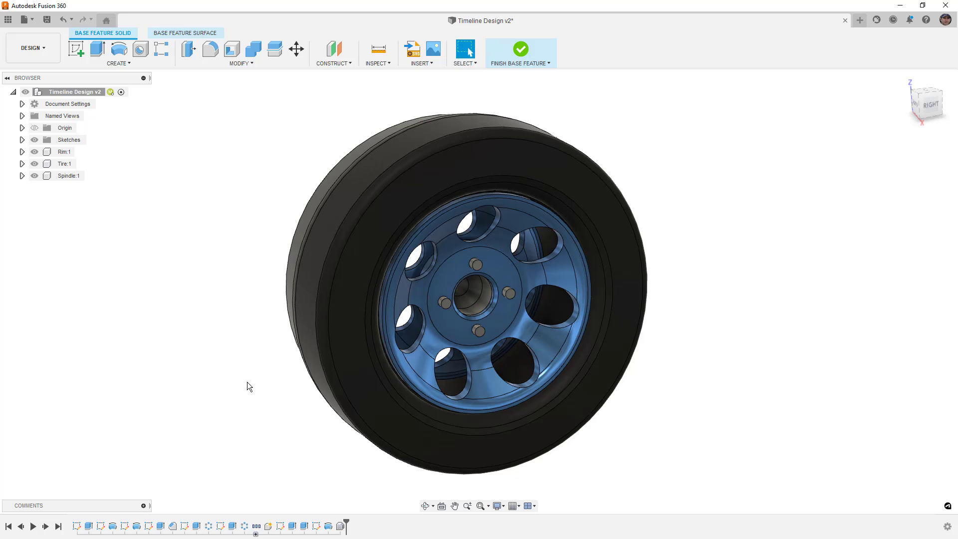
click(187, 33)
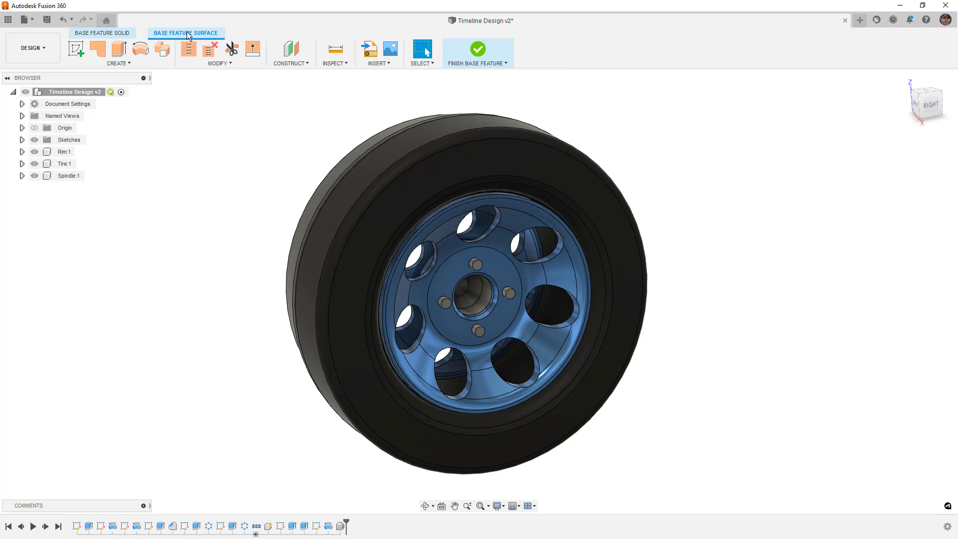
click(121, 32)
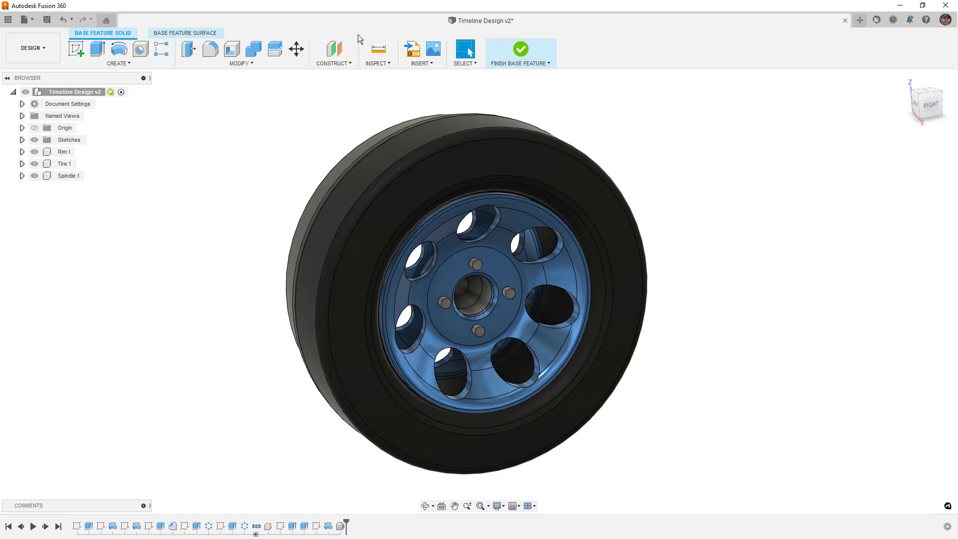
click(137, 63)
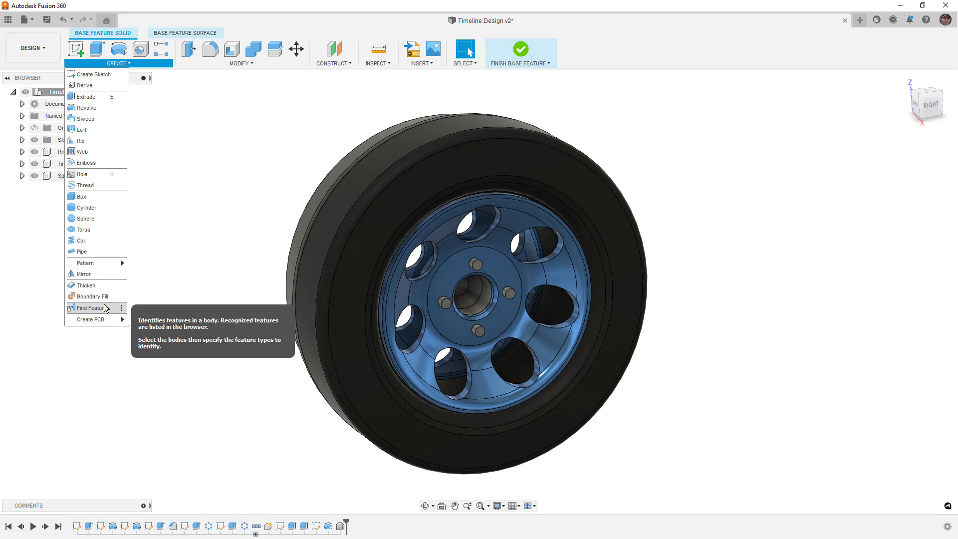
click(391, 84)
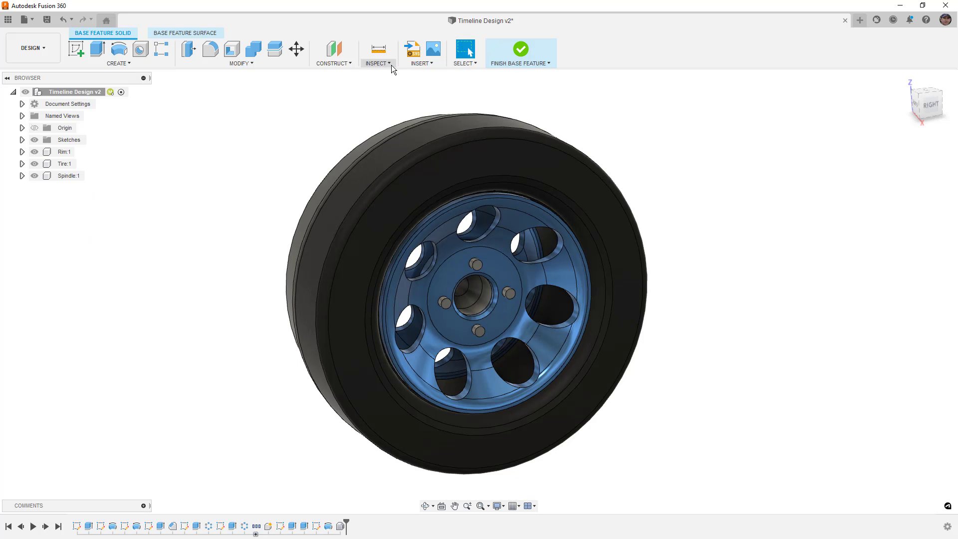
click(392, 65)
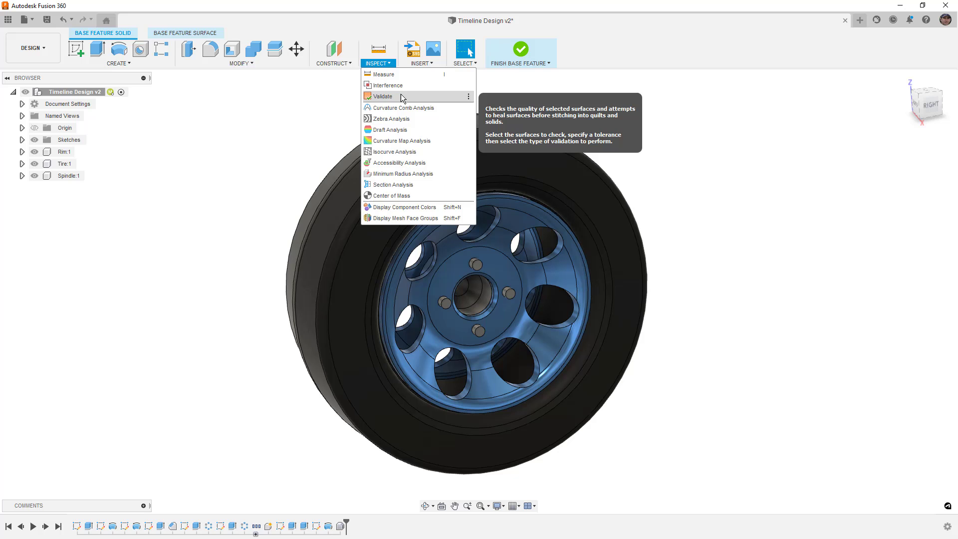
click(267, 135)
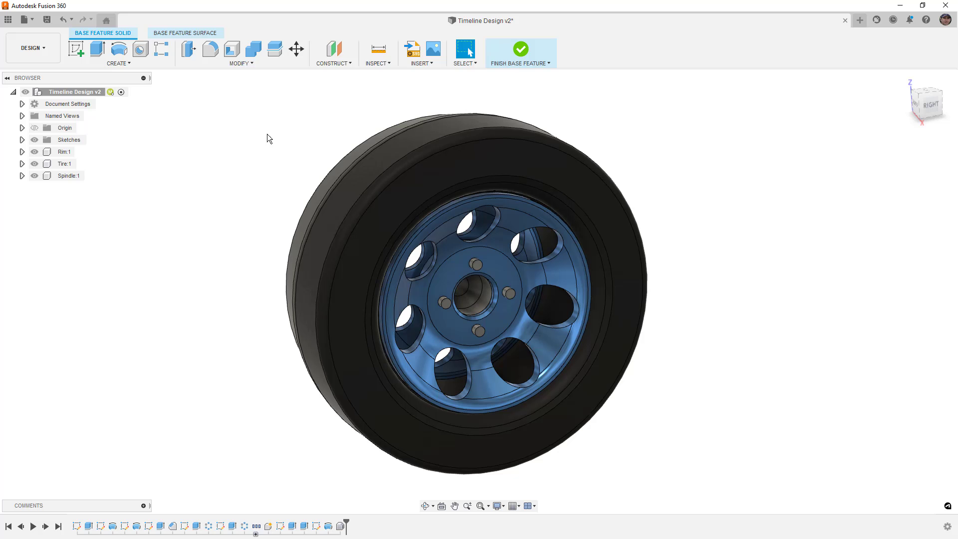
- Sketch a rectangle of about 48.4 in² on the origin plane parallel to the wheel's face, beyond the tire's upper-right side
click(76, 45)
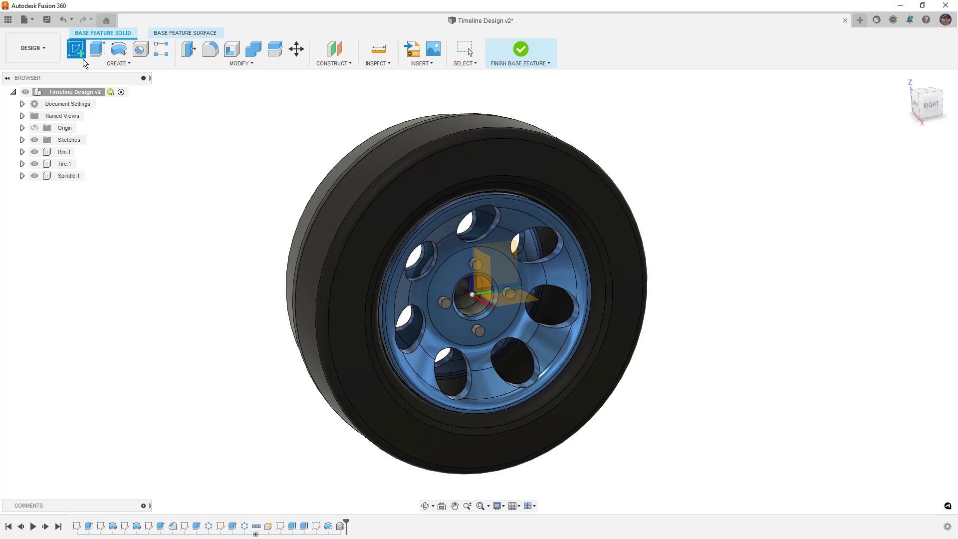
click(517, 248)
key(r)
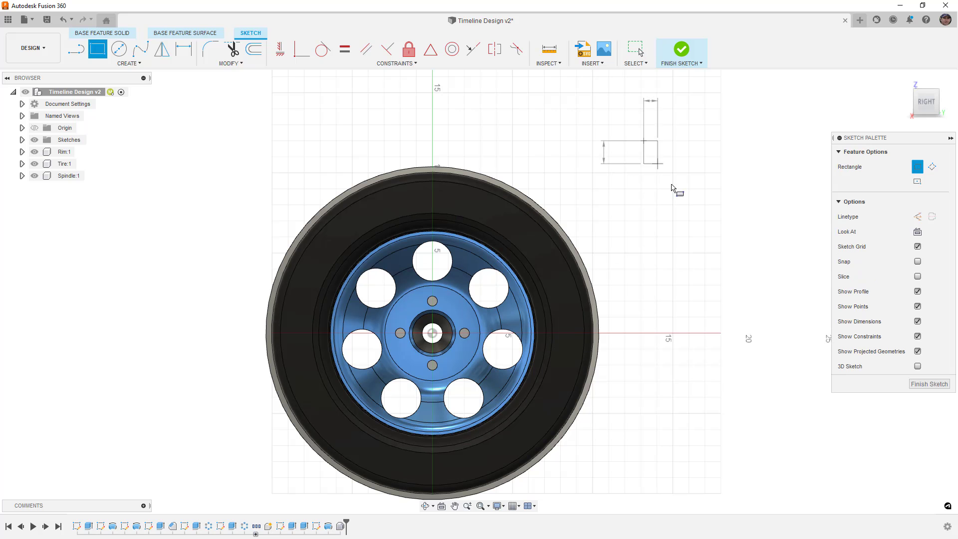
click(742, 271)
click(681, 49)
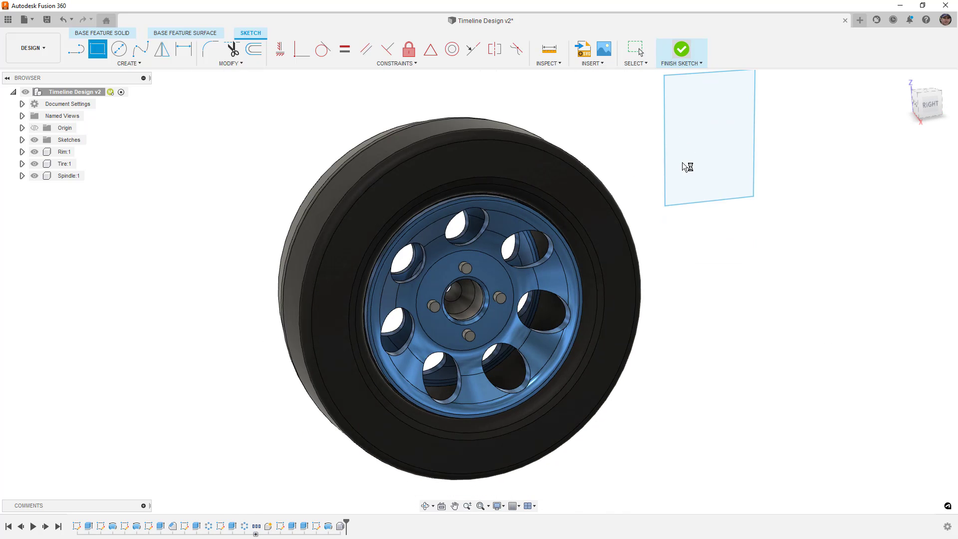
- Extrude the rectangle profile 4.00 in as a new body
text(e)
text(4)
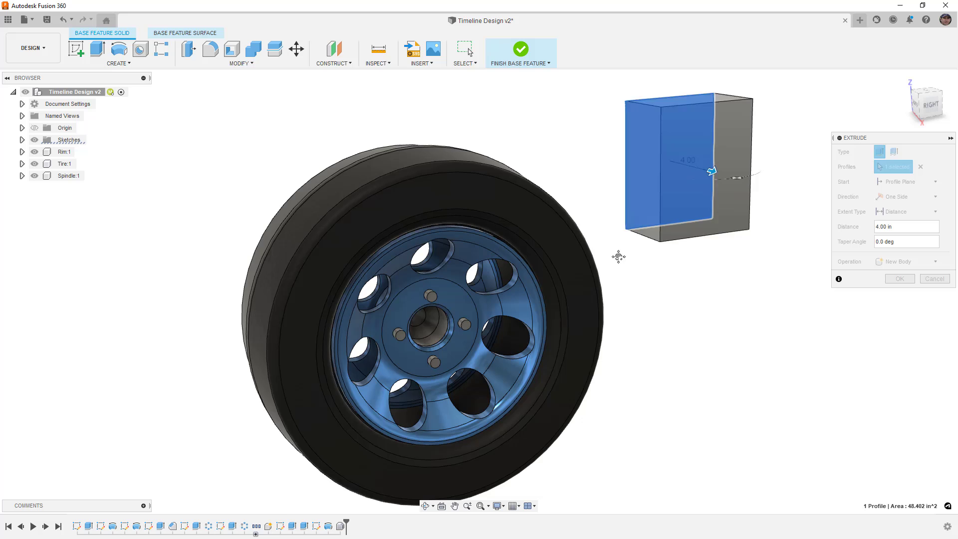
click(893, 279)
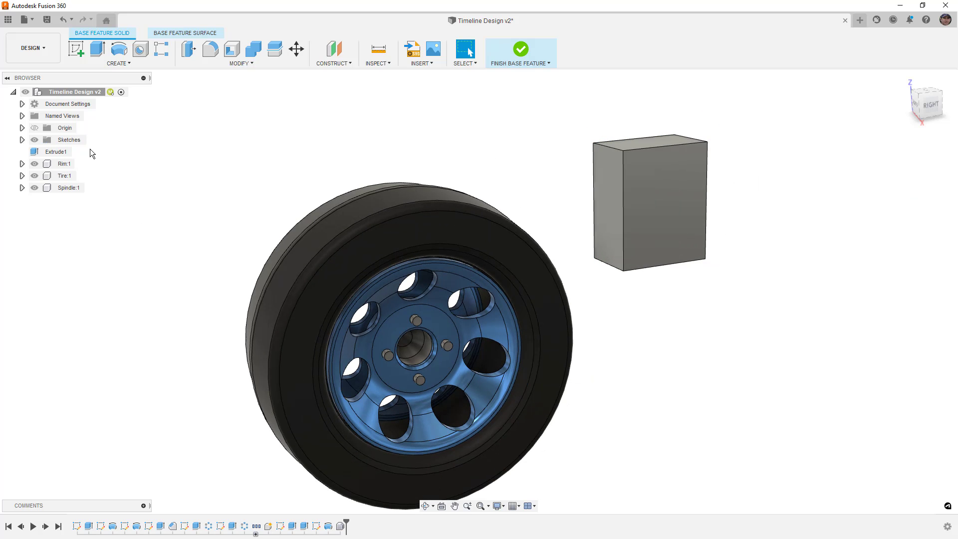
- Dissolve the block's extrude feature inside the base feature and check the block by selecting it
click(56, 154)
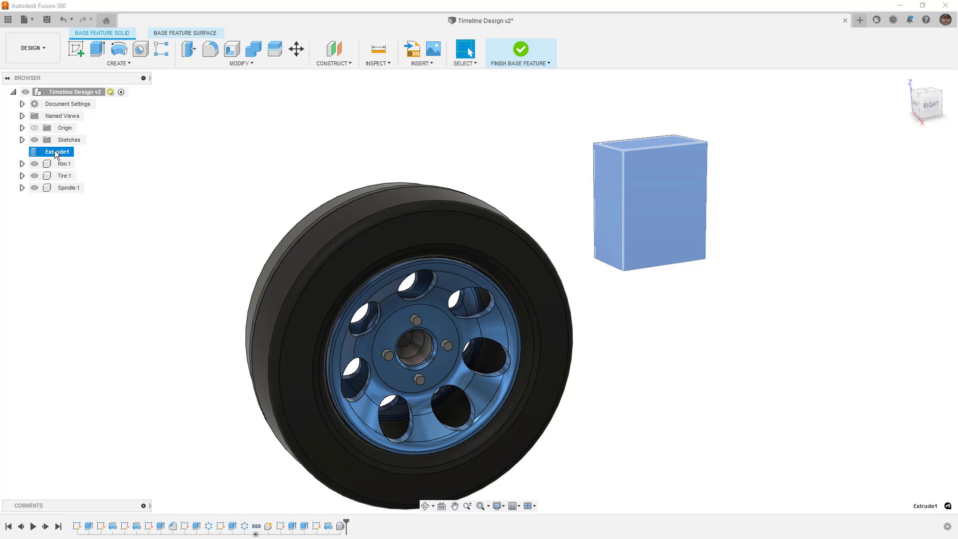
right_click(54, 152)
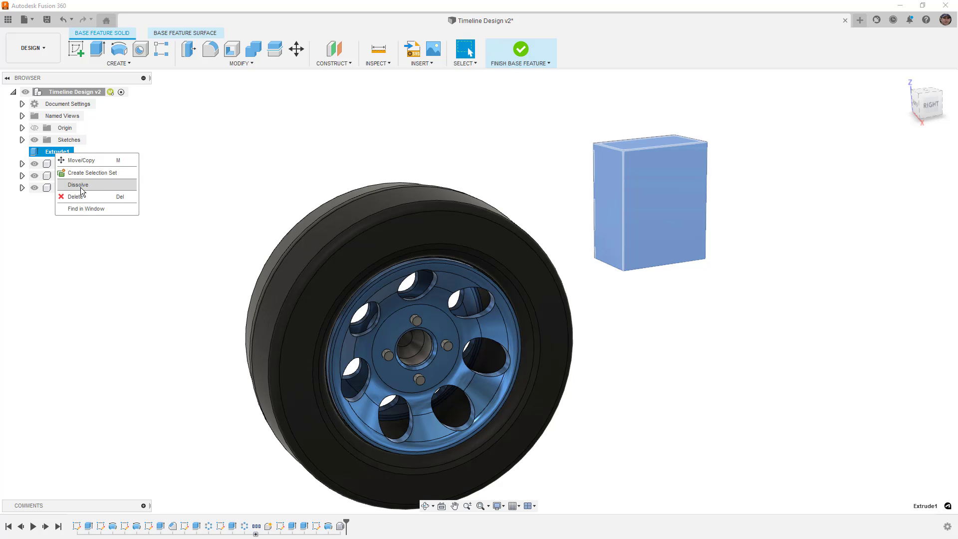
click(80, 185)
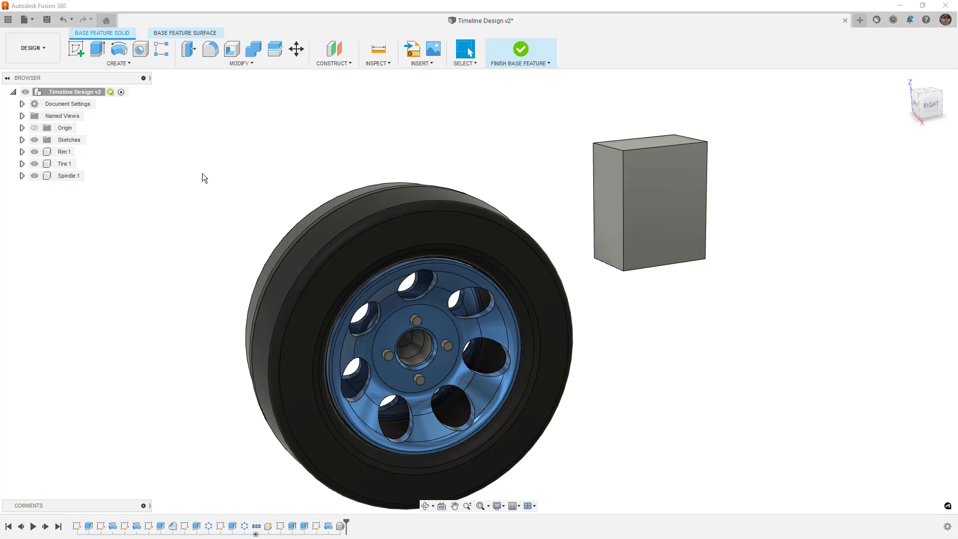
click(664, 167)
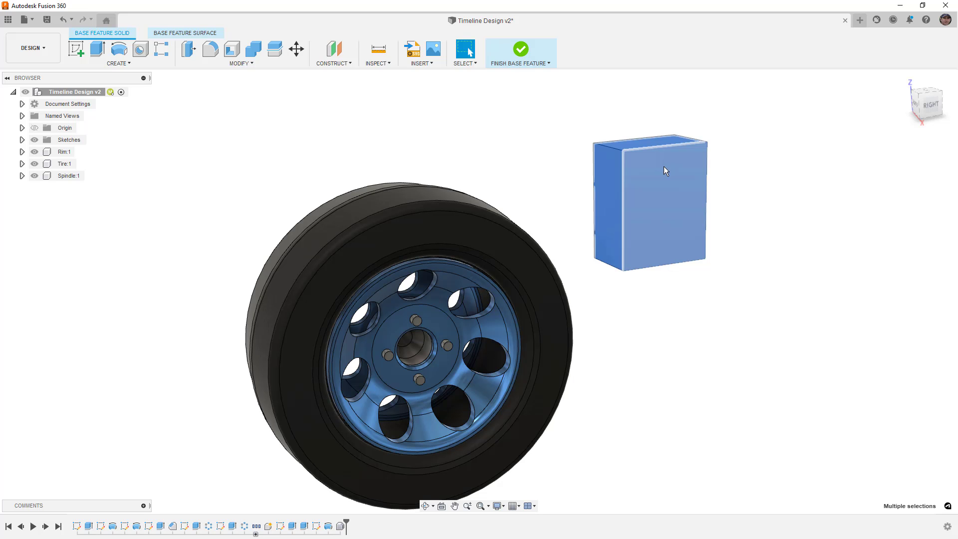
click(668, 167)
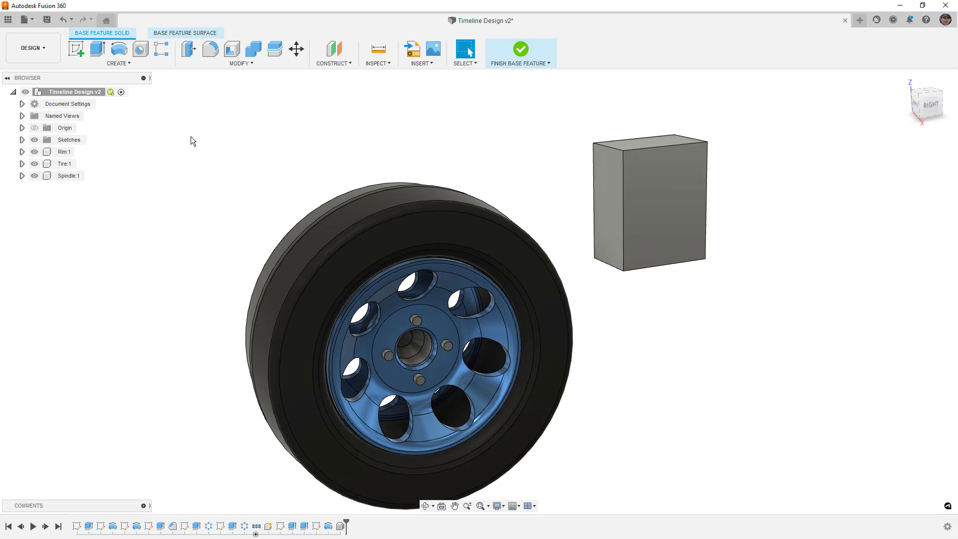
- Fillet the block's two upper side edges with a 1.00 in radius
click(210, 48)
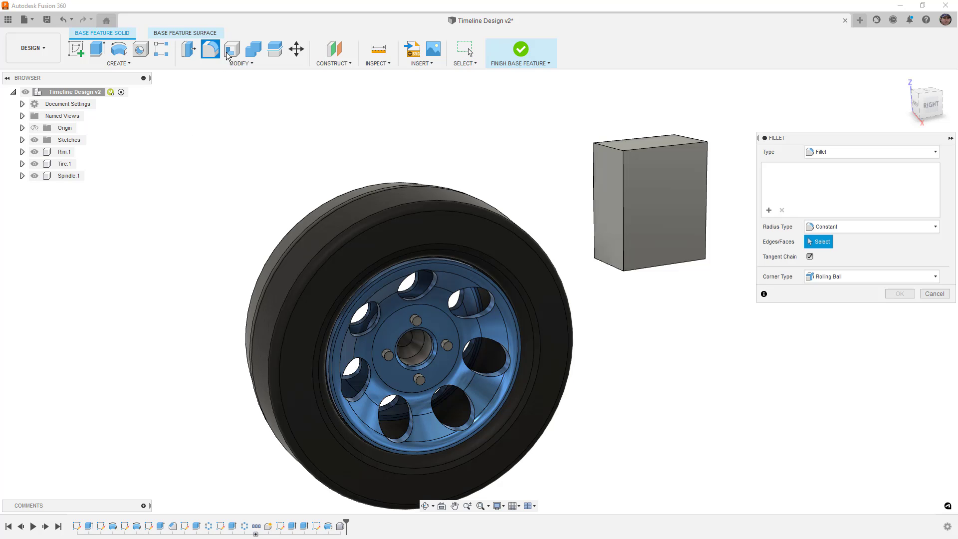
click(610, 147)
text(1.5)
click(686, 140)
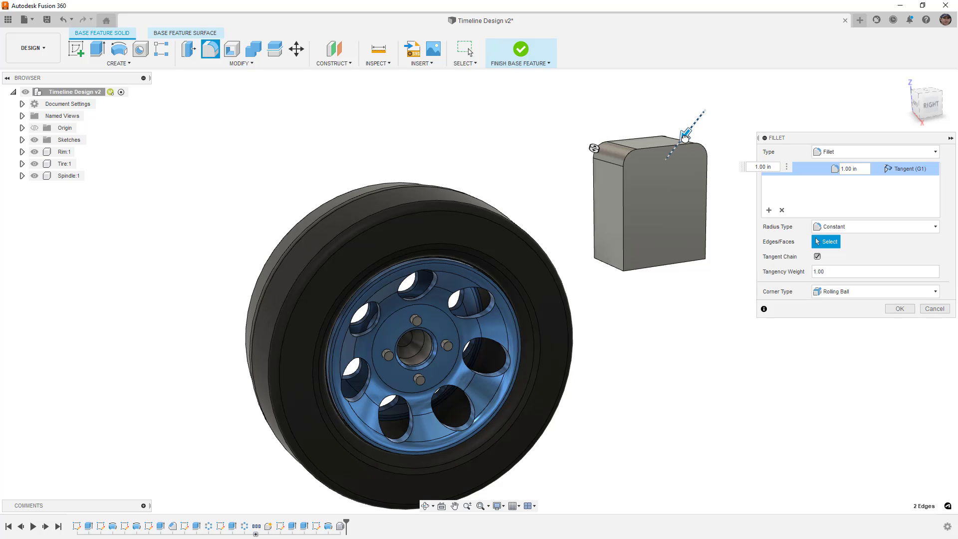
click(907, 310)
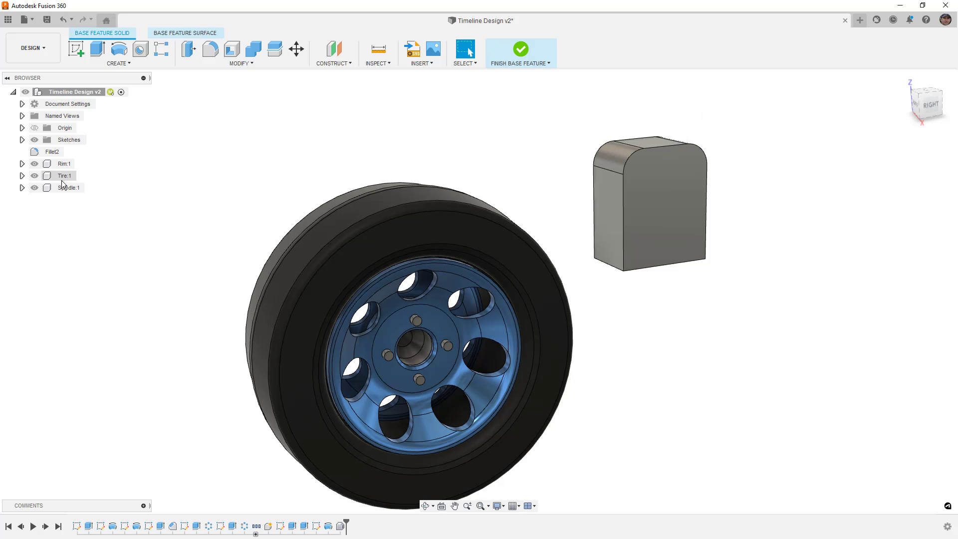
- Edit the block's fillet so that its left rounded face has a 0.50 in radius
right_click(38, 151)
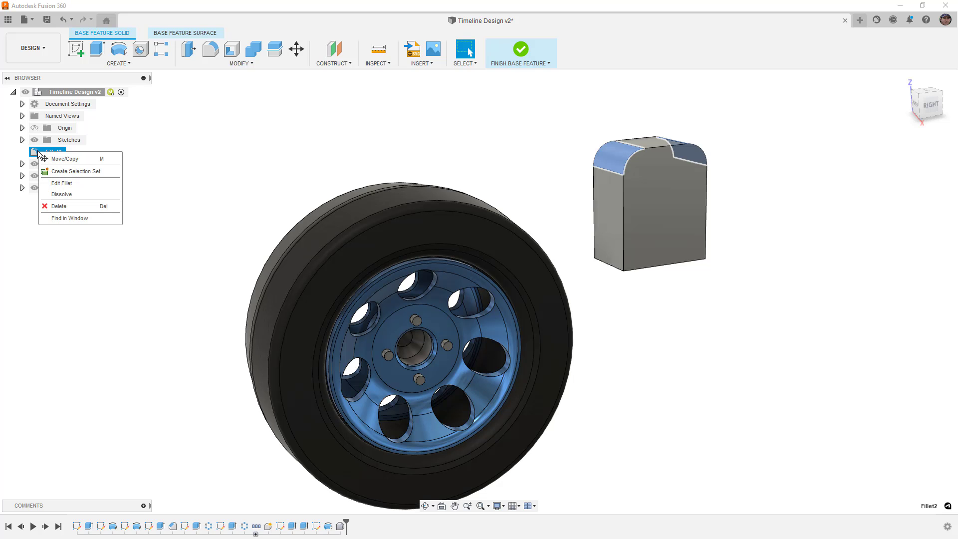
click(63, 184)
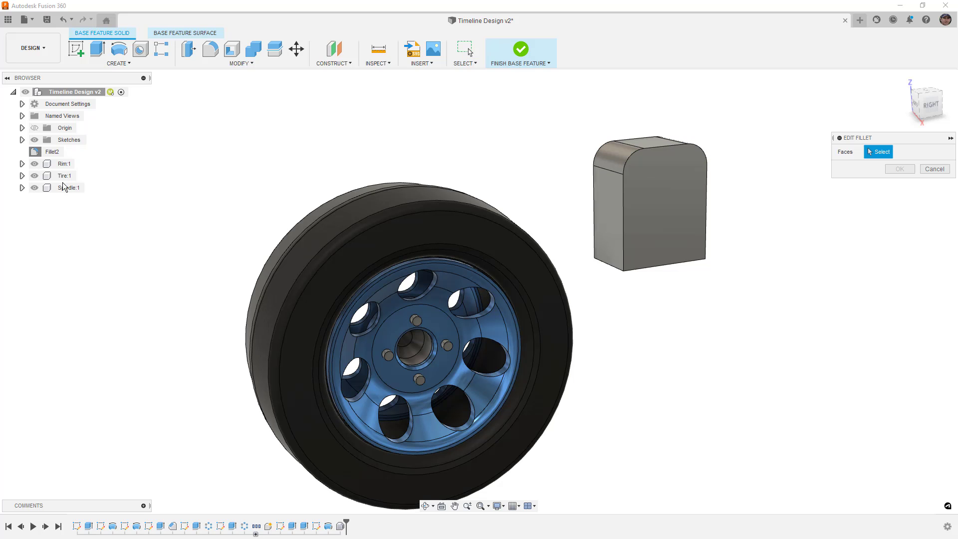
click(608, 152)
drag(609, 153, 601, 150)
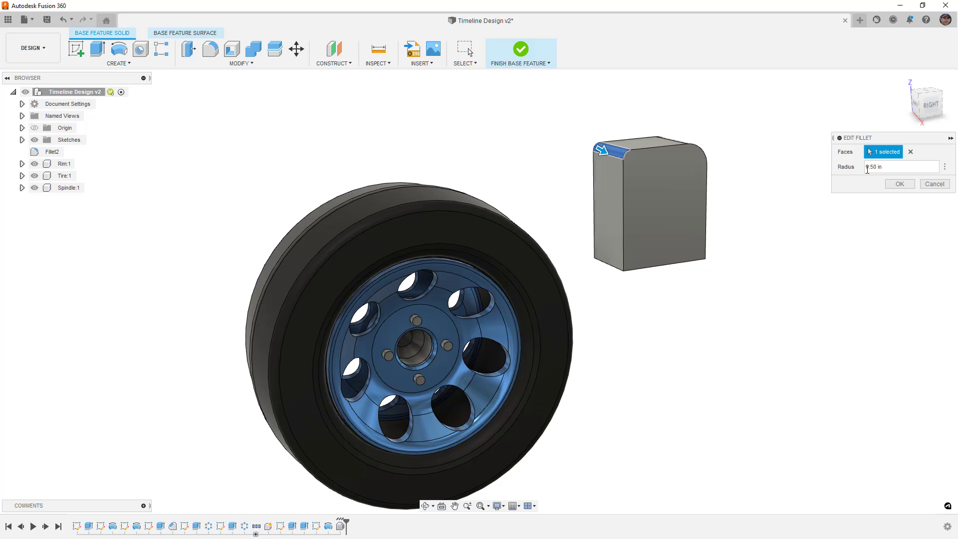
click(899, 184)
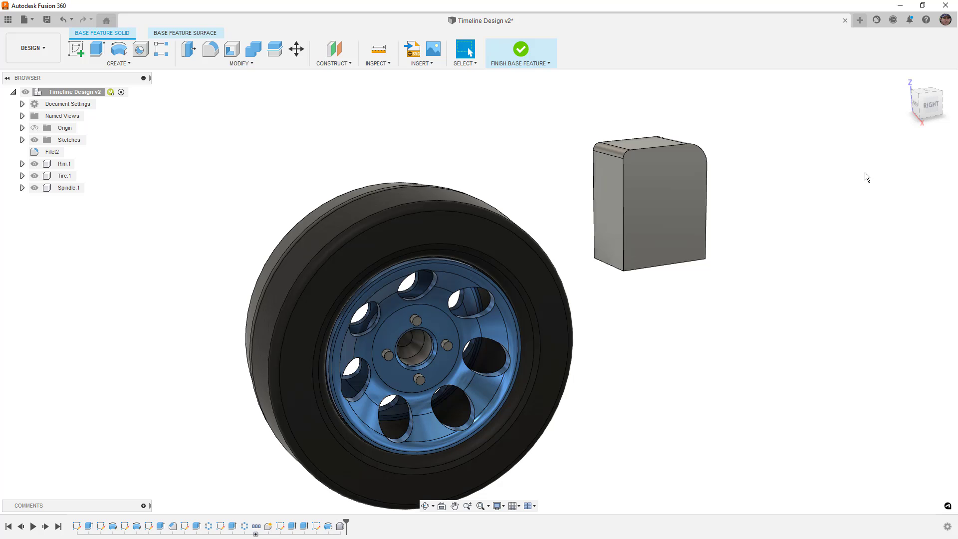
- Dissolve the block's fillet feature inside the base feature
click(252, 63)
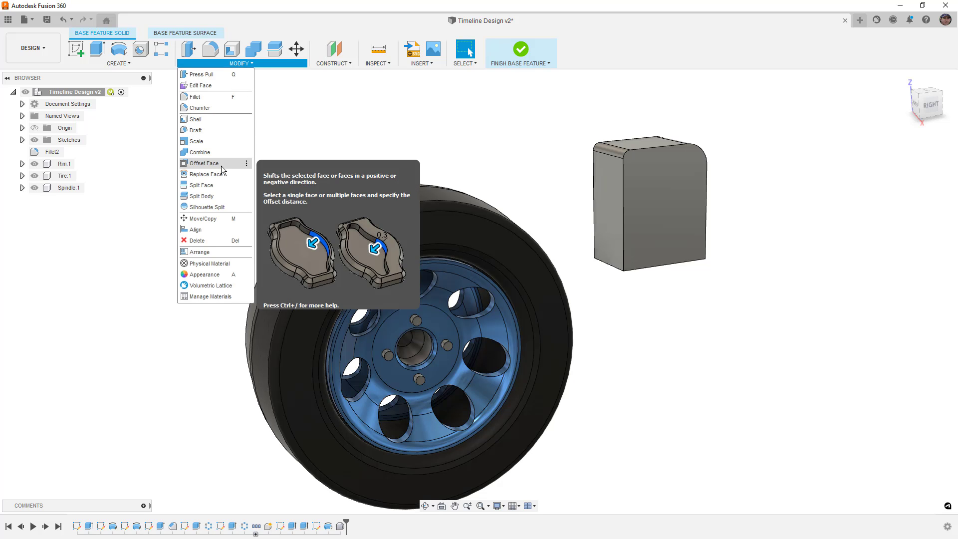
right_click(45, 151)
click(65, 193)
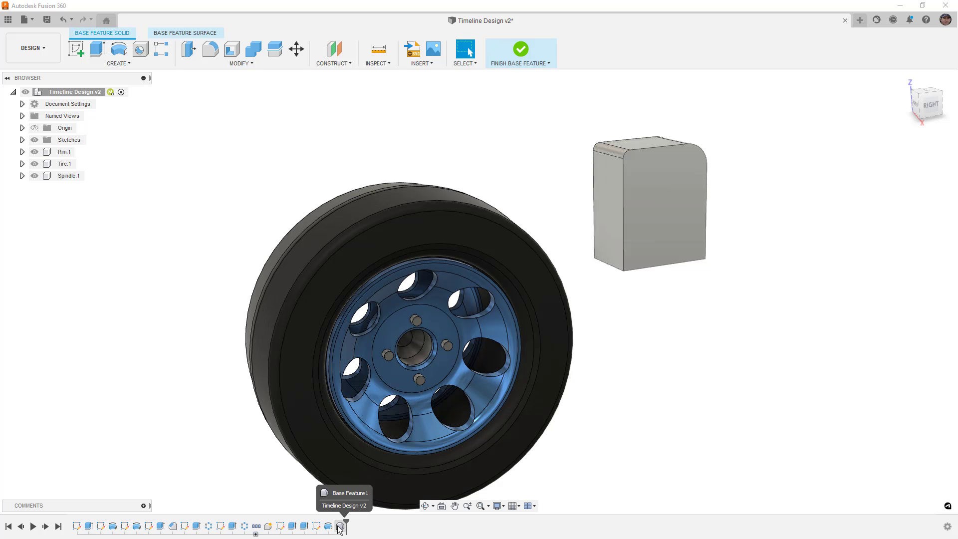
- Finish the base feature and highlight the body it contains from the timeline
click(522, 50)
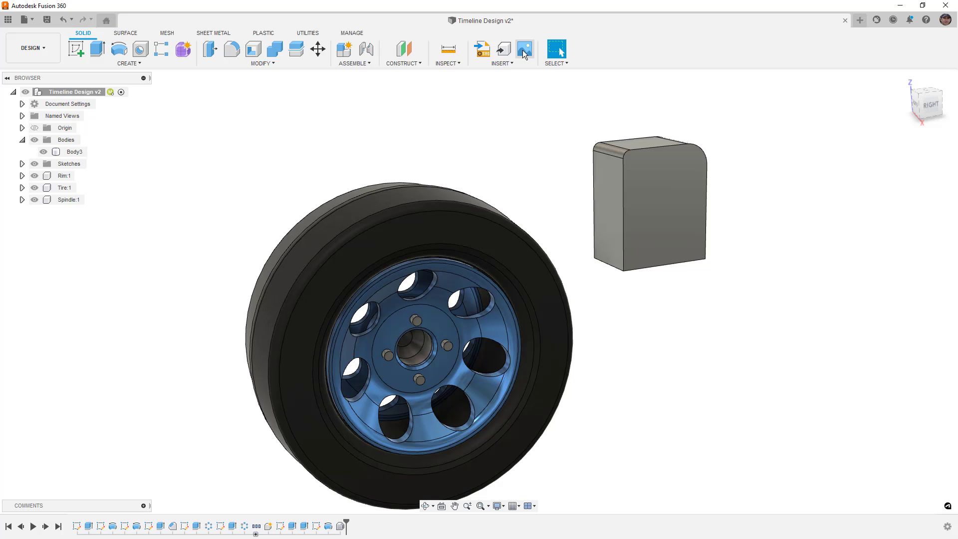
click(340, 527)
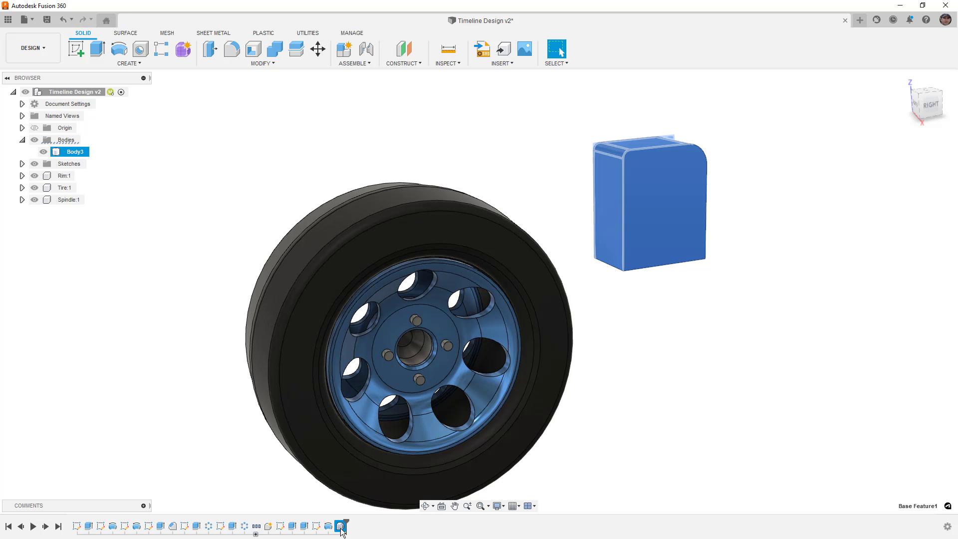
click(578, 155)
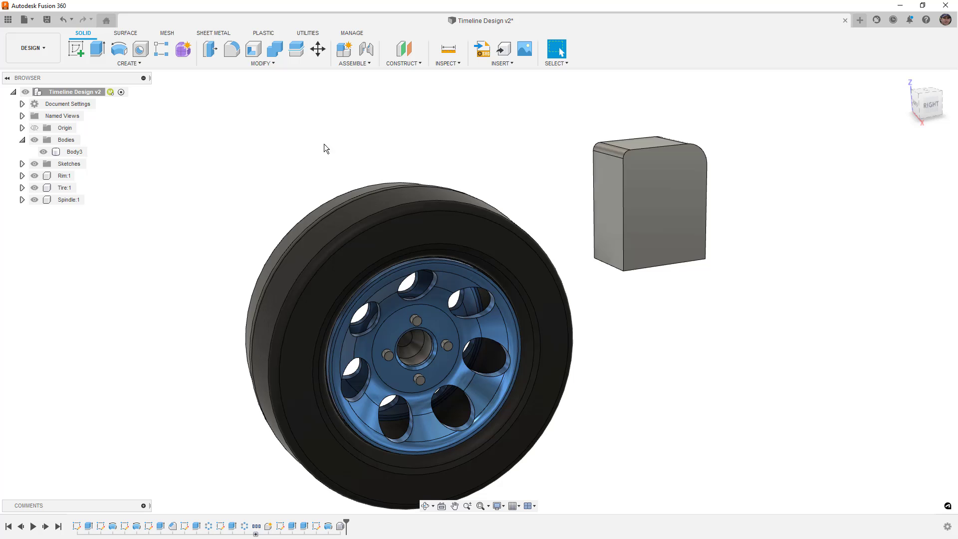
- Create a component from the block's body, then move it freely and revert it to its original position
right_click(74, 152)
click(94, 183)
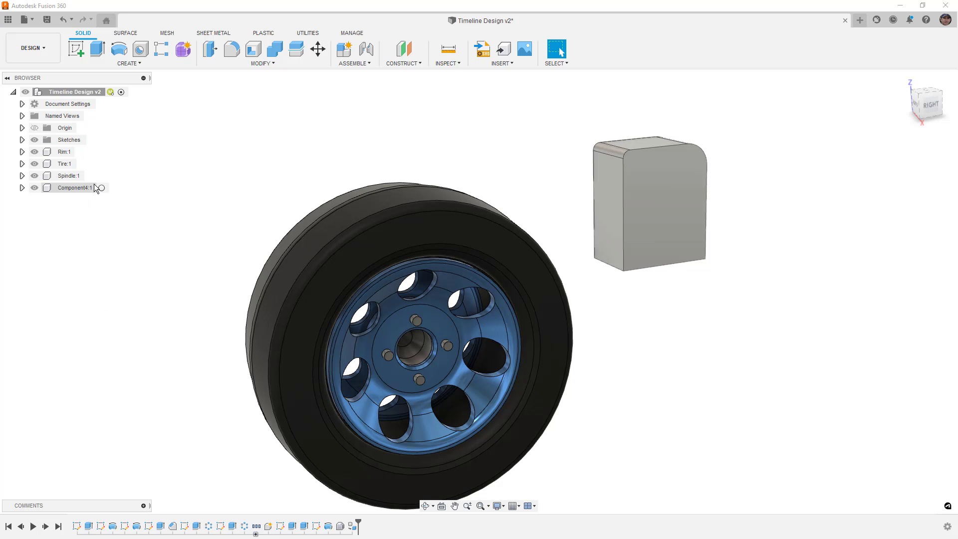
drag(637, 206, 616, 188)
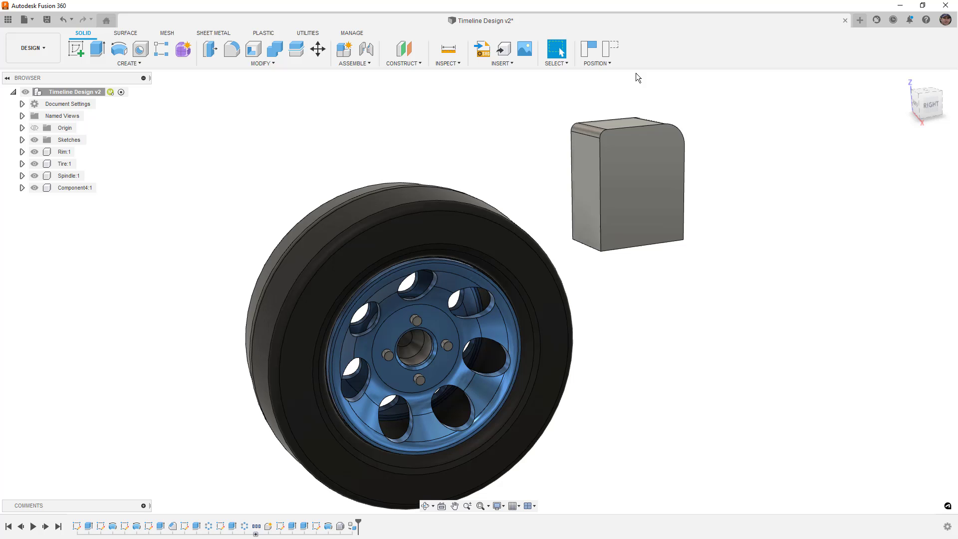
click(615, 49)
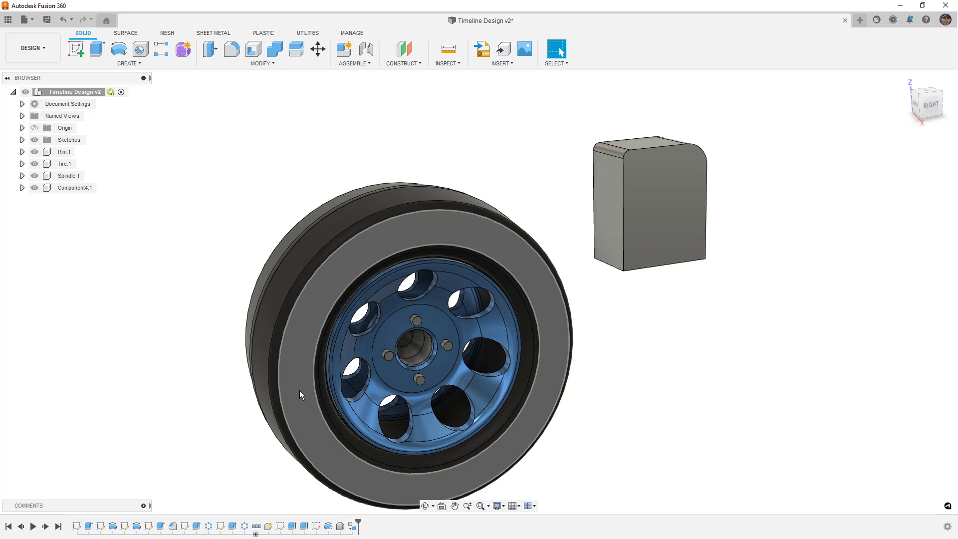
- Activate the block's component and fillet the side and upper edge chain of its front face with a 0.50 in radius
click(108, 188)
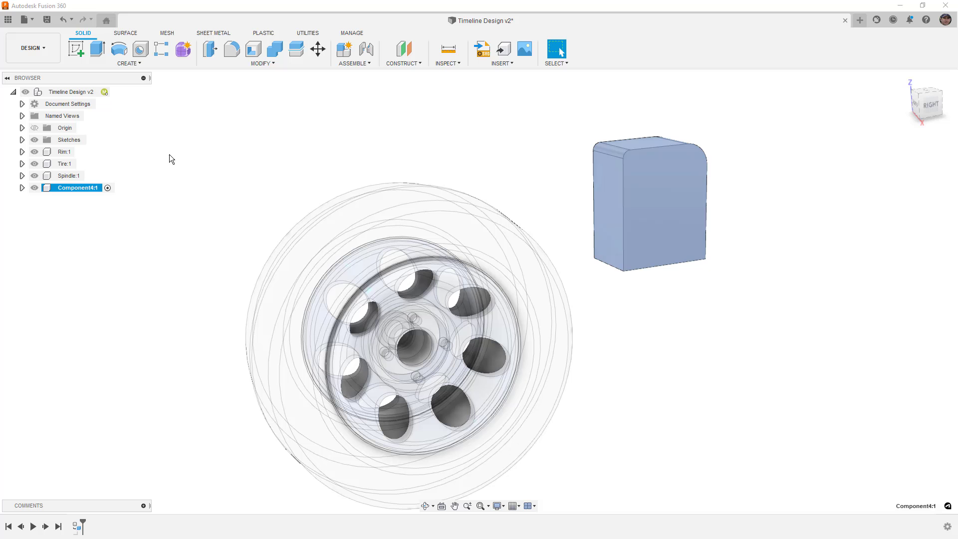
click(231, 49)
click(650, 147)
text(0.1)
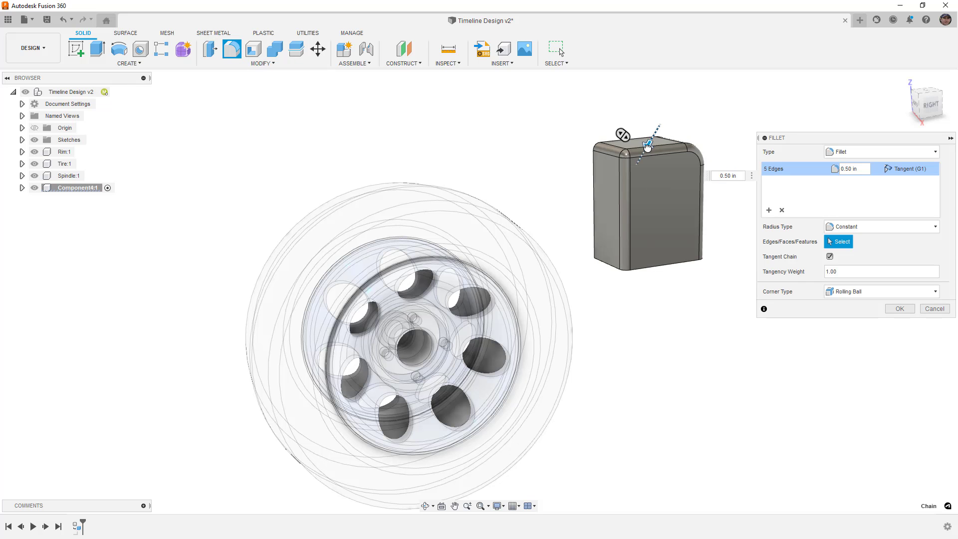
click(899, 309)
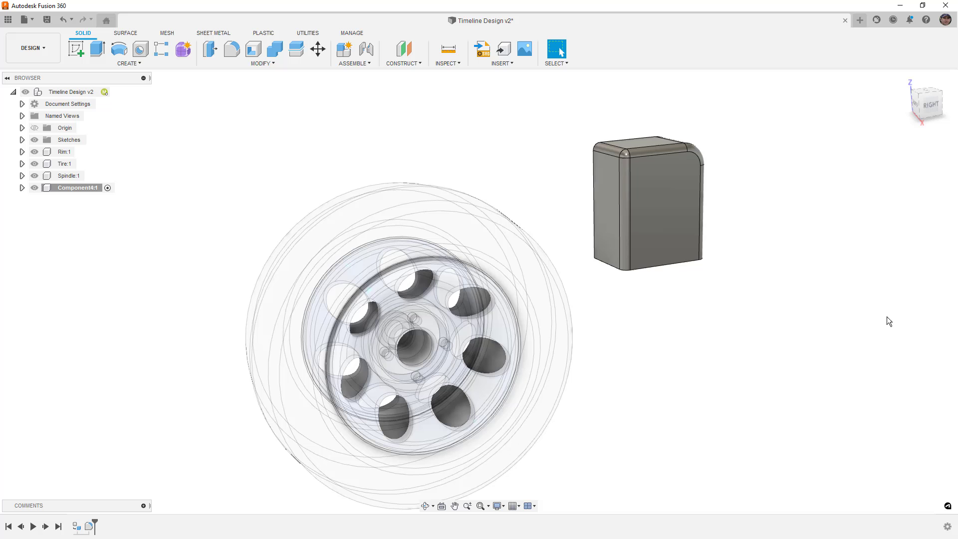
- Reactivate the top-level design and open the base feature for editing from the timeline
click(109, 92)
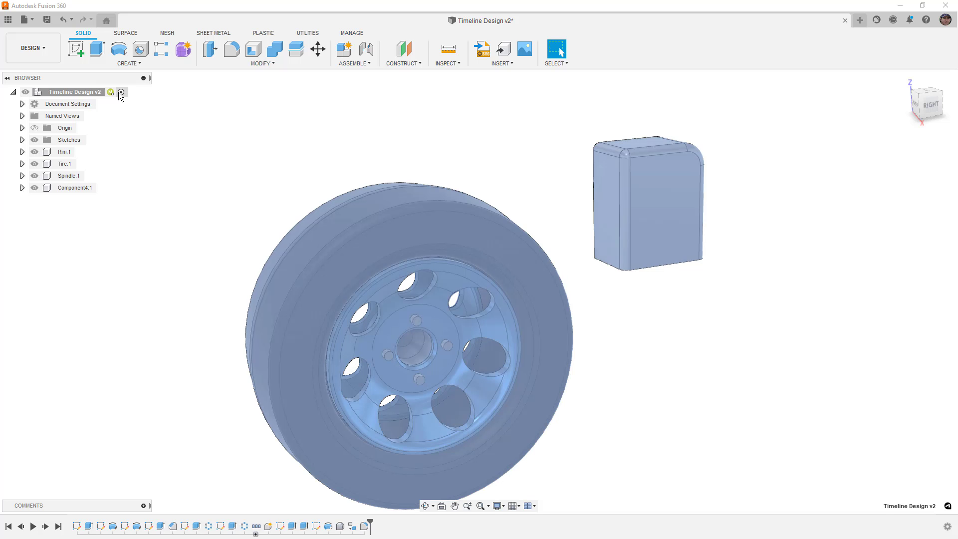
right_click(341, 526)
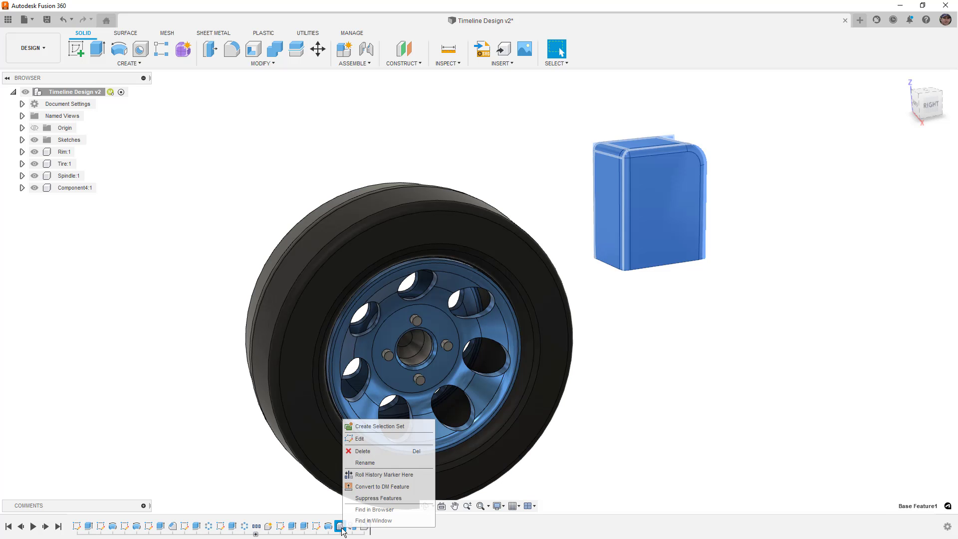
click(364, 437)
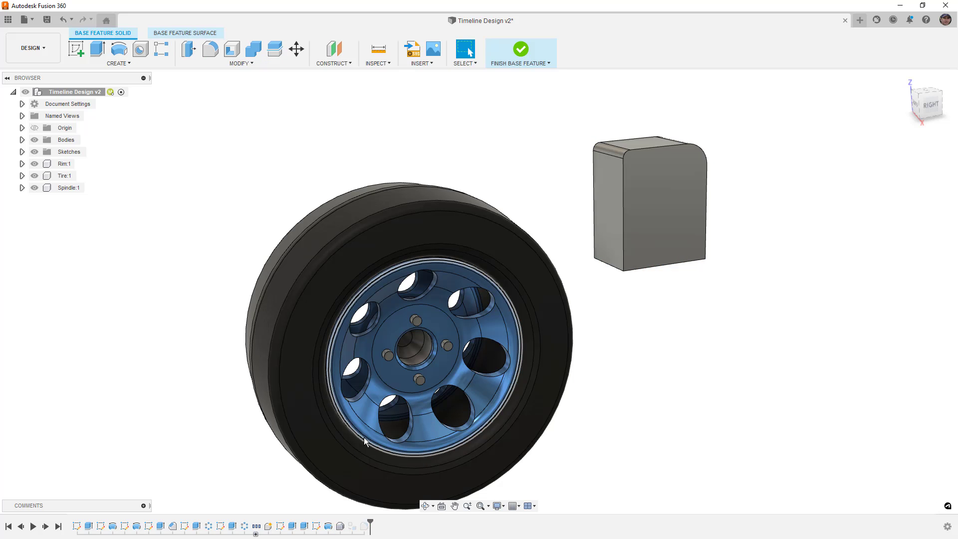
- Shell the block toward the inside, removing its front face
click(232, 49)
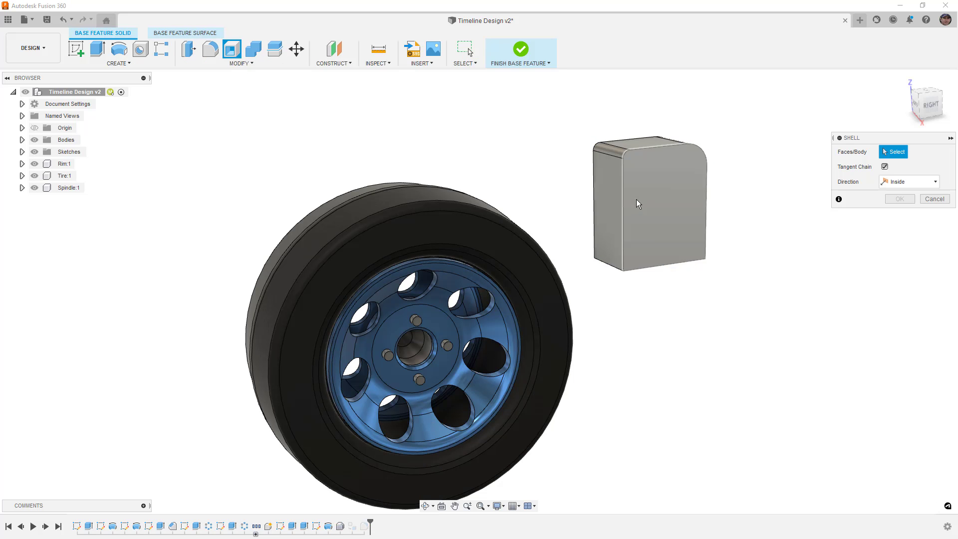
click(658, 205)
drag(632, 159, 686, 190)
click(900, 214)
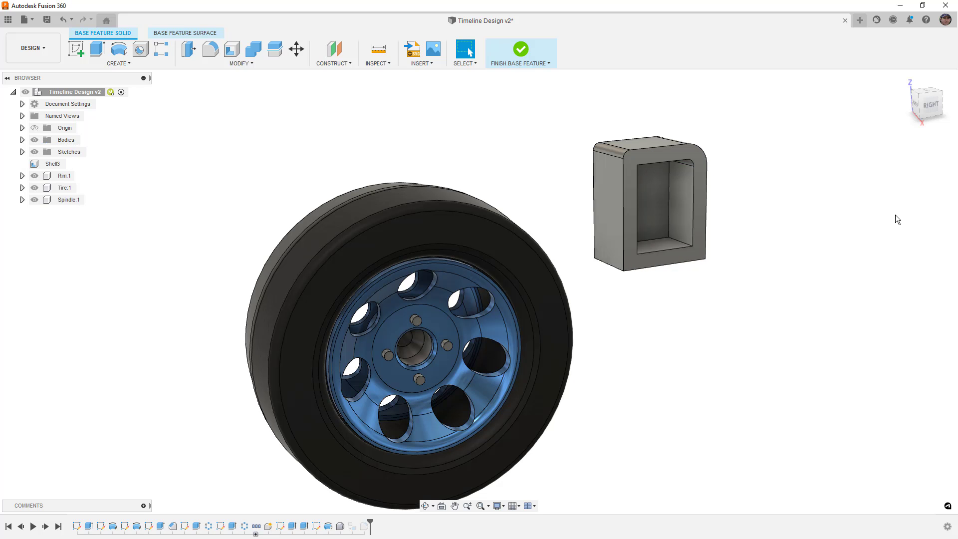
- Finish editing the base feature and return to the parametric design
click(522, 52)
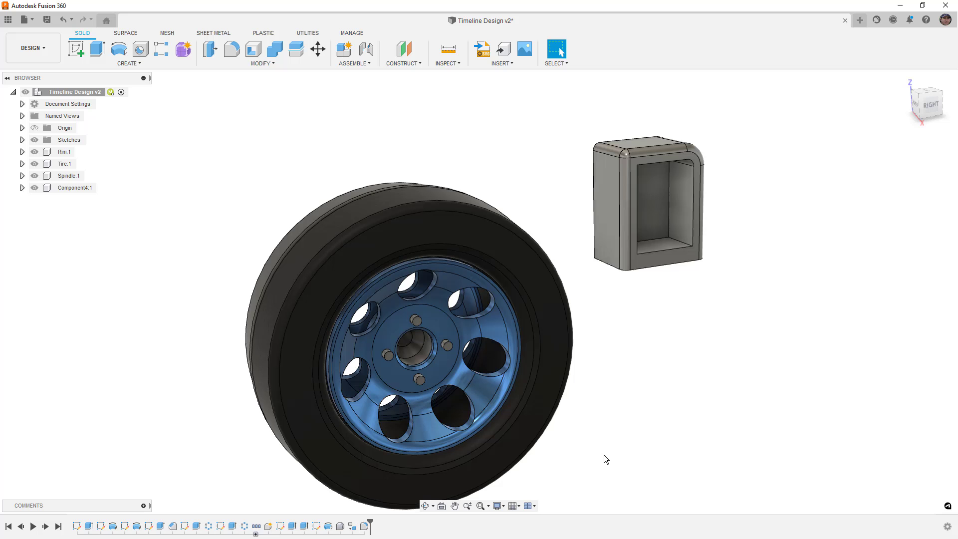
middle_drag(607, 452, 603, 403)
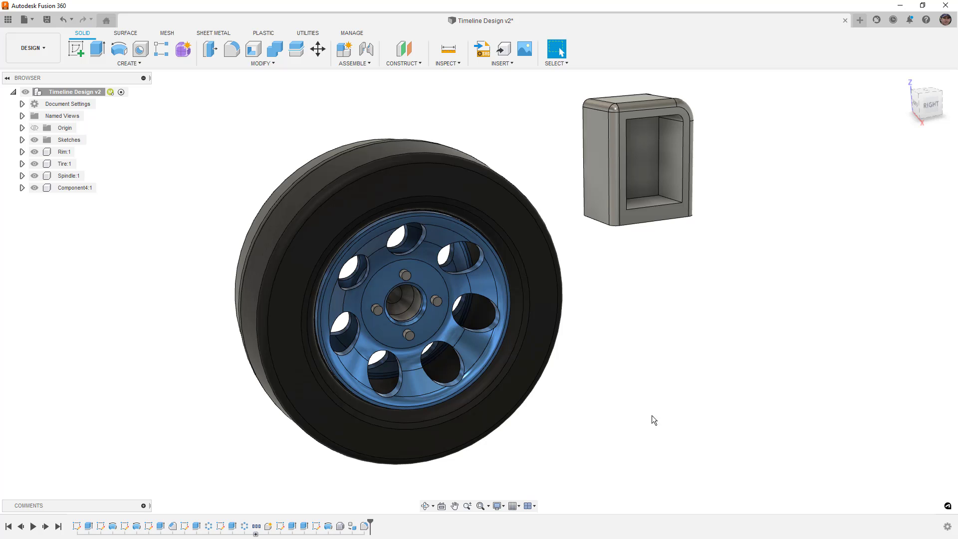
- Create a new design and turn off design history capture, accepting removal of the timeline
click(860, 20)
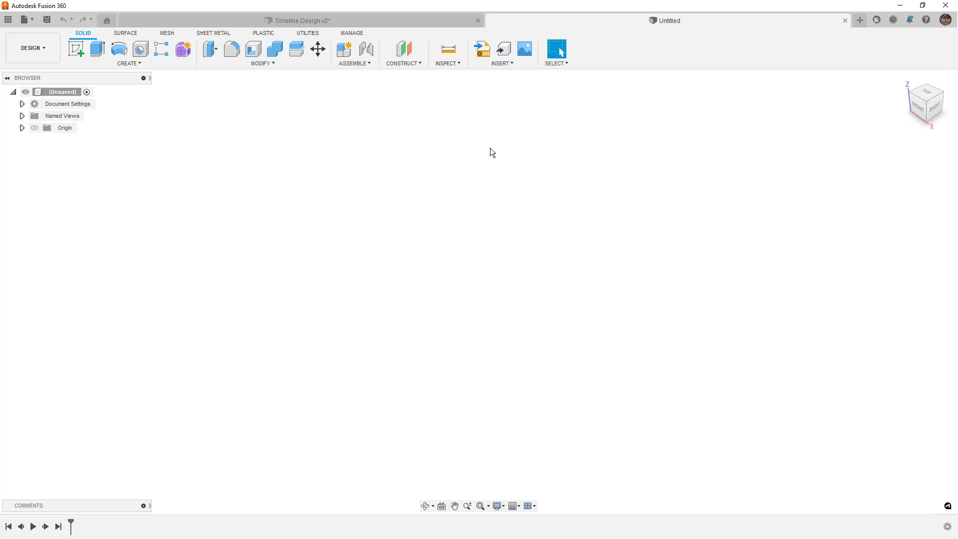
click(948, 527)
click(928, 501)
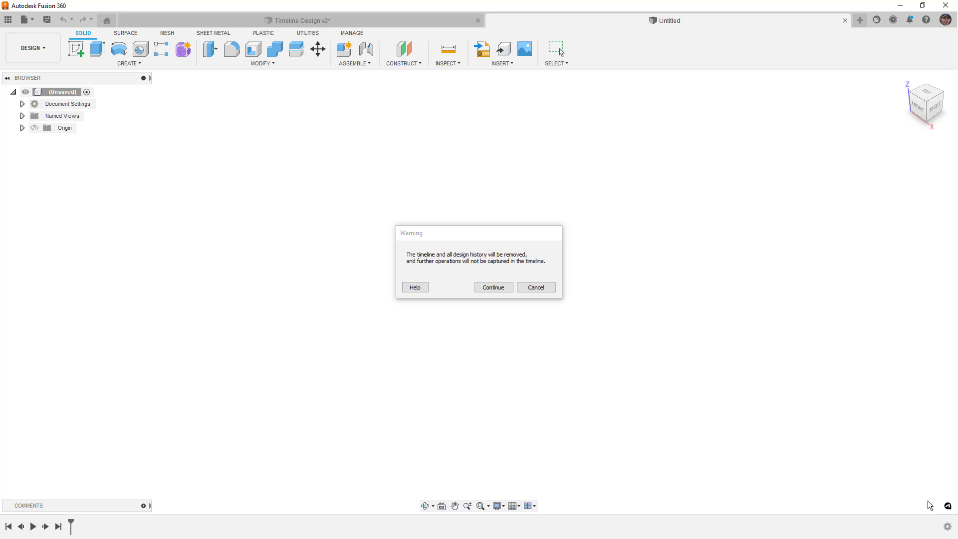
click(491, 288)
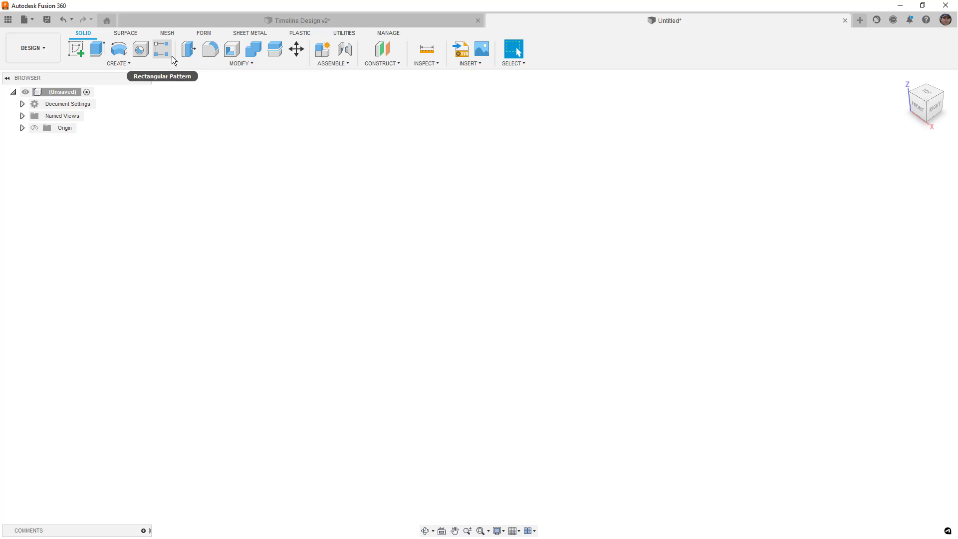
- Create a T-spline box form centred at the origin on the horizontal plane, about 102 by 75 by 38 mm, as a new body
click(167, 31)
click(205, 32)
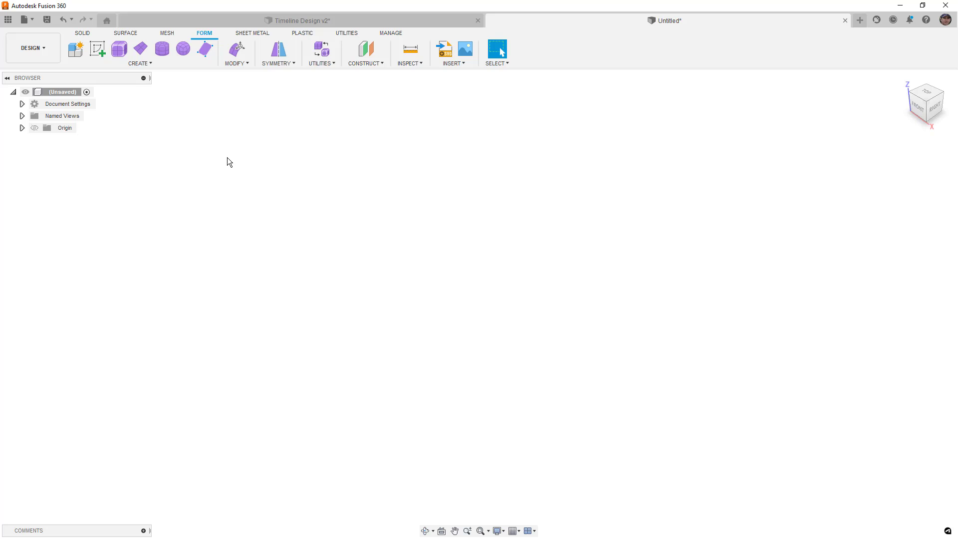
click(125, 53)
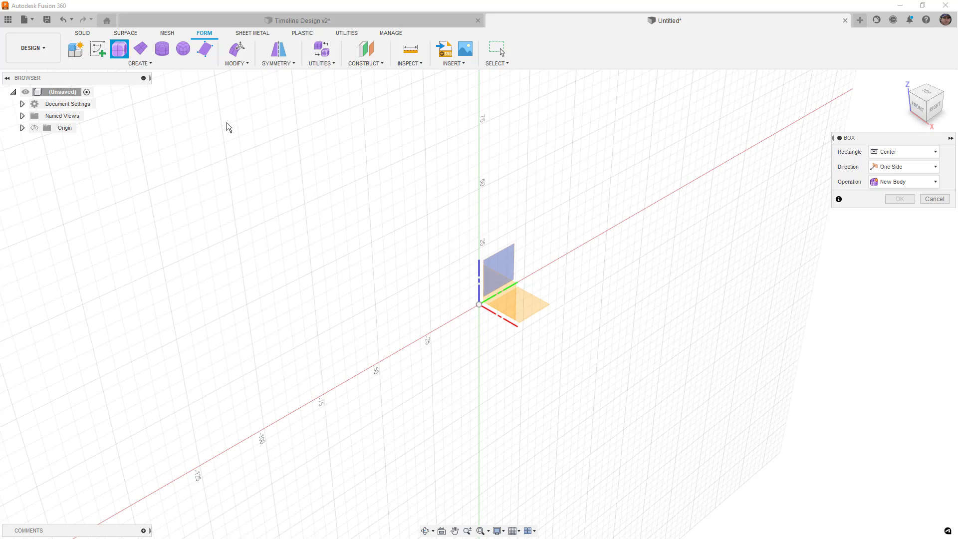
click(529, 294)
click(478, 304)
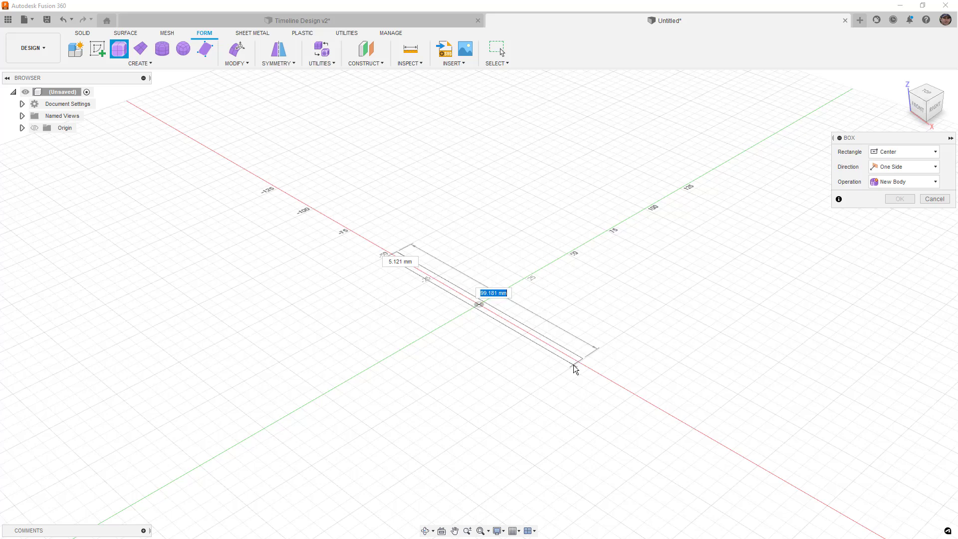
click(509, 417)
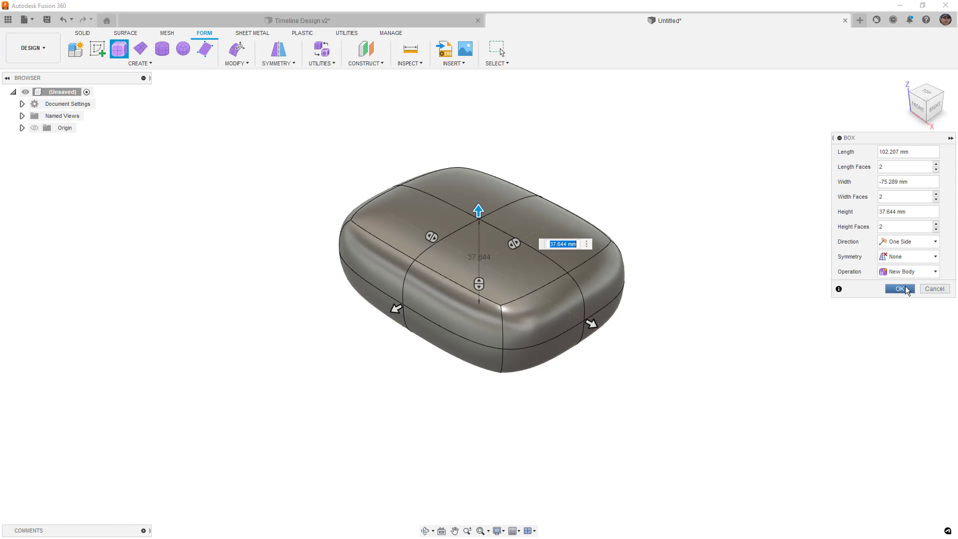
click(900, 288)
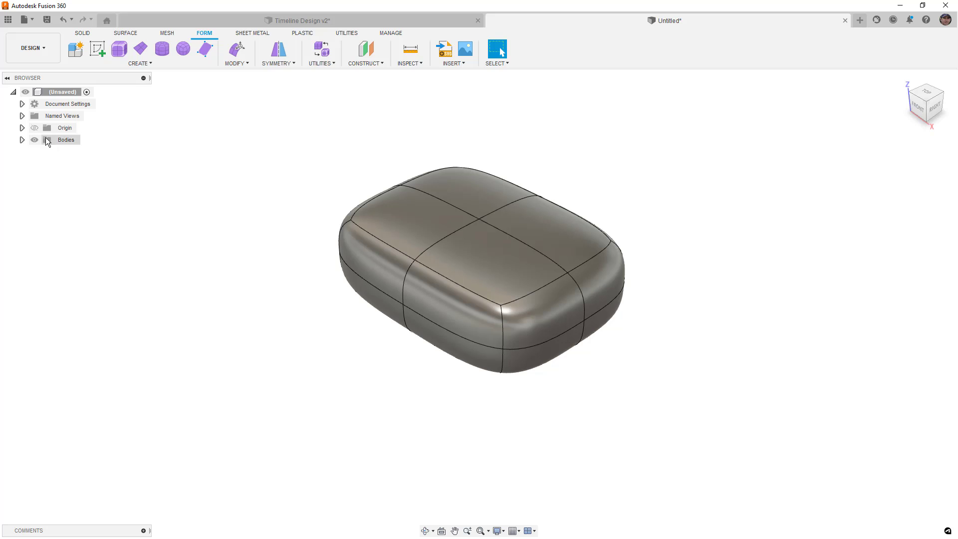
- Convert the T-spline box to a BRep as a new body
click(22, 139)
click(330, 67)
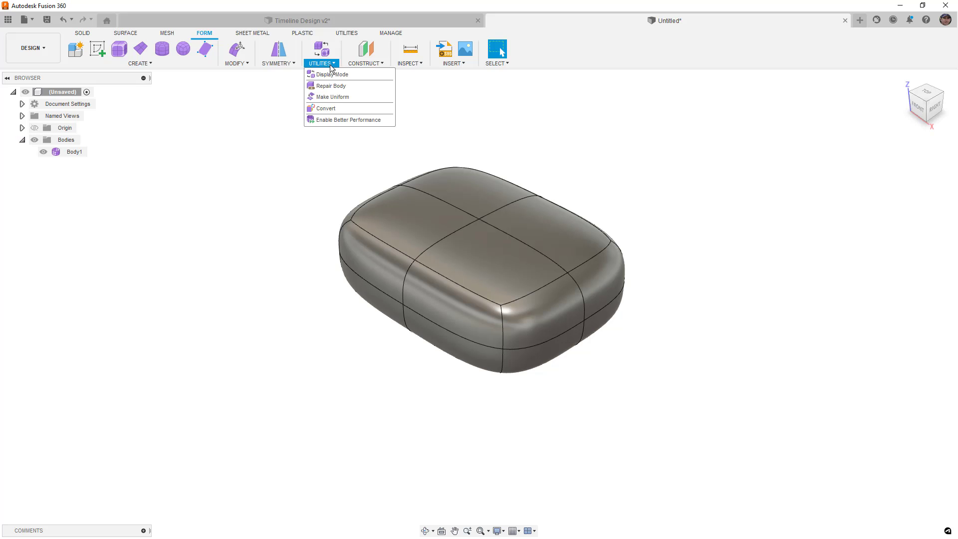
click(325, 108)
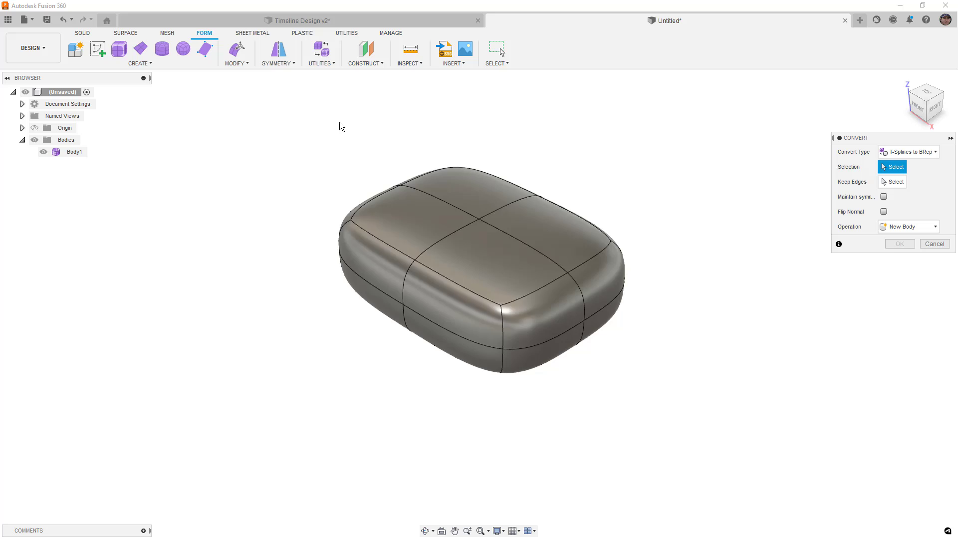
click(398, 213)
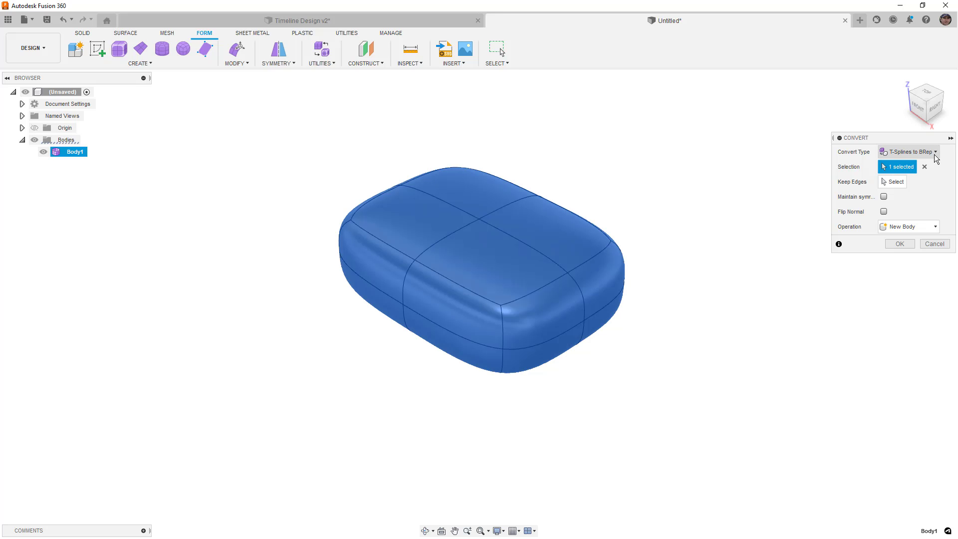
click(905, 244)
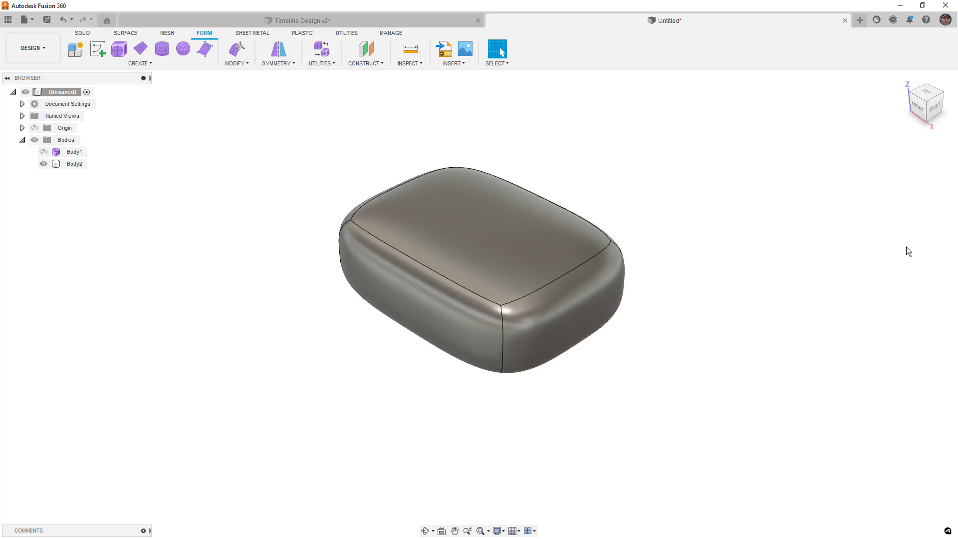
- Show the original T-spline body and hide the converted BRep body
click(69, 152)
click(43, 152)
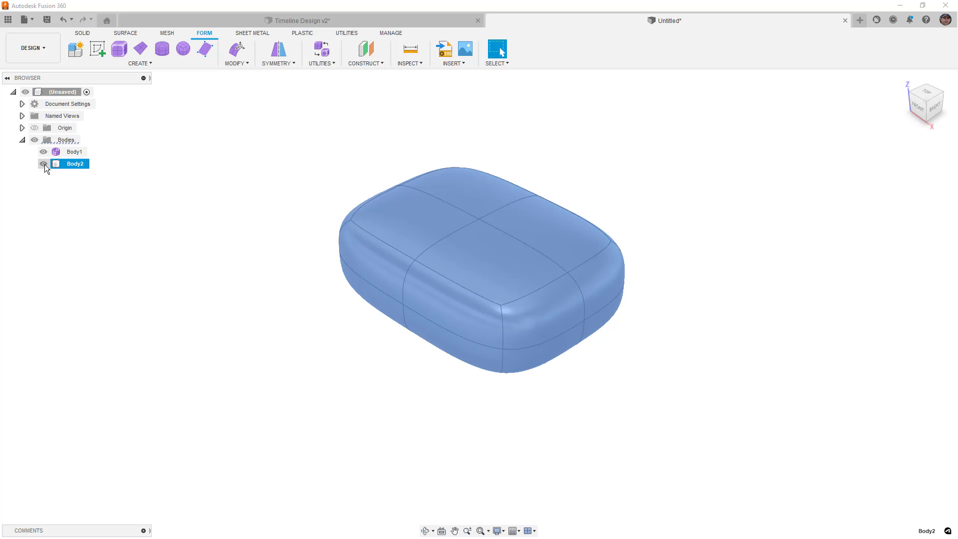
click(44, 163)
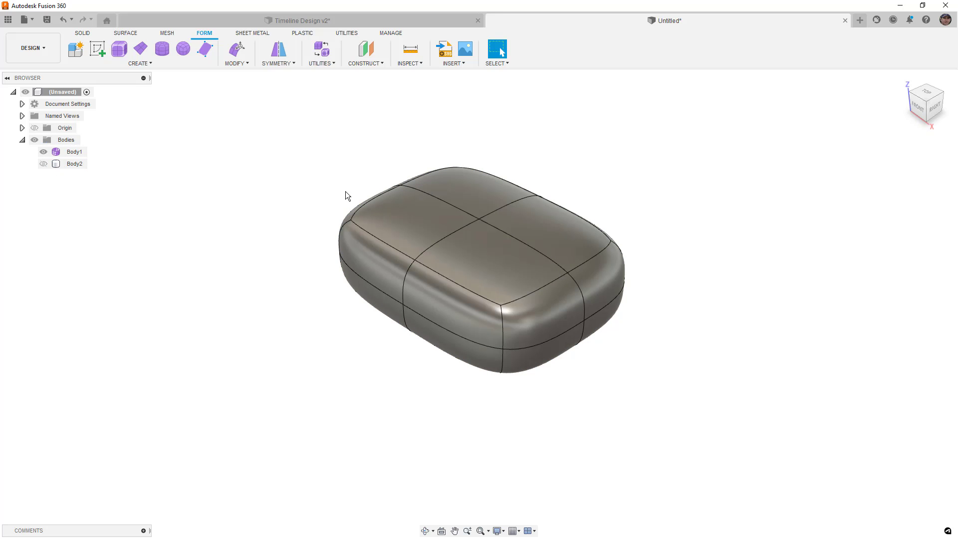
- Scale the horizontal edge loop around the middle of the T-spline body outward with Edit Form
double_click(370, 283)
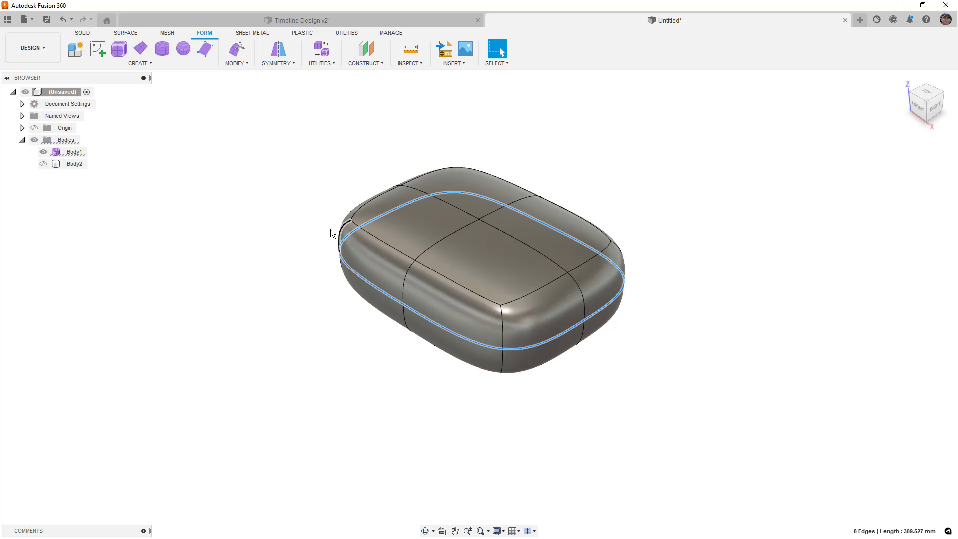
click(237, 49)
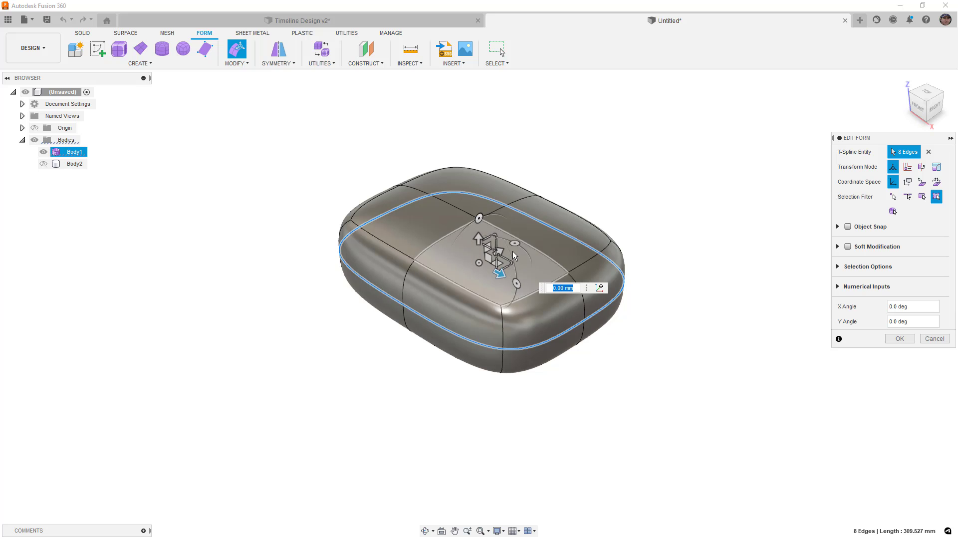
drag(512, 264, 683, 321)
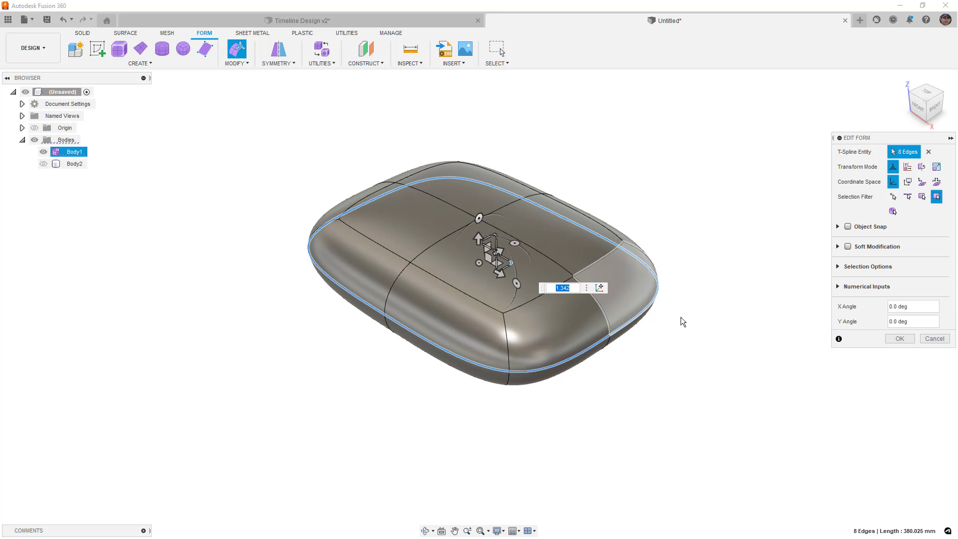
click(896, 338)
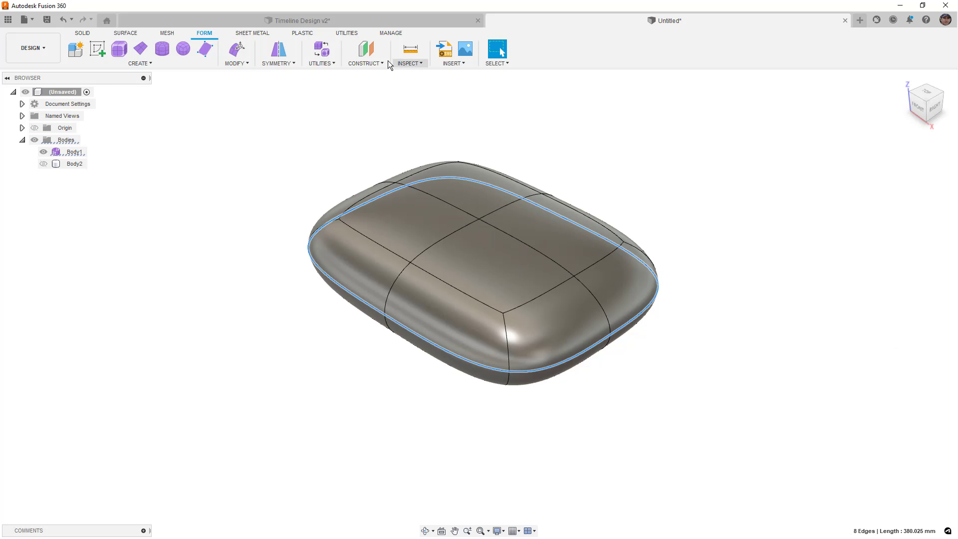
click(327, 103)
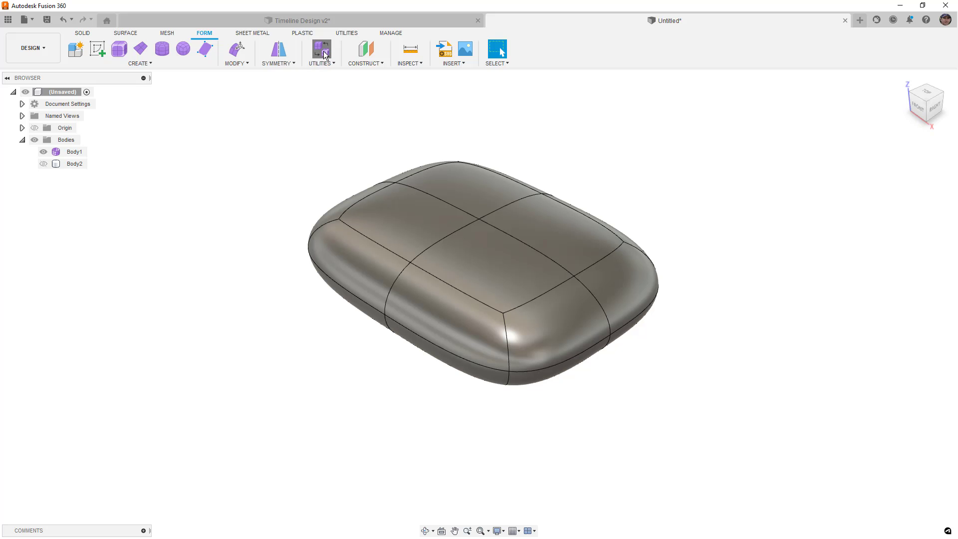
- Convert the reshaped T-spline body to another new BRep body
click(326, 64)
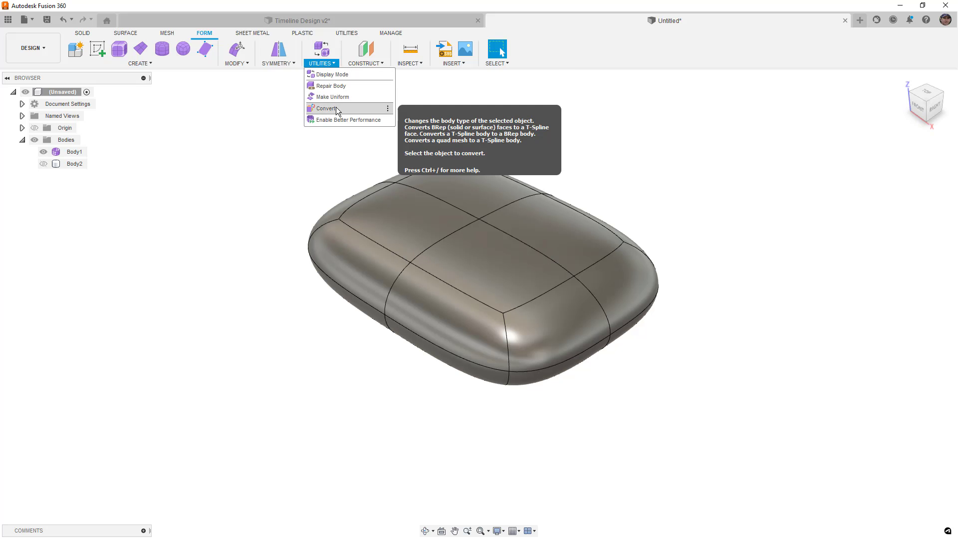
click(337, 107)
click(400, 181)
click(899, 244)
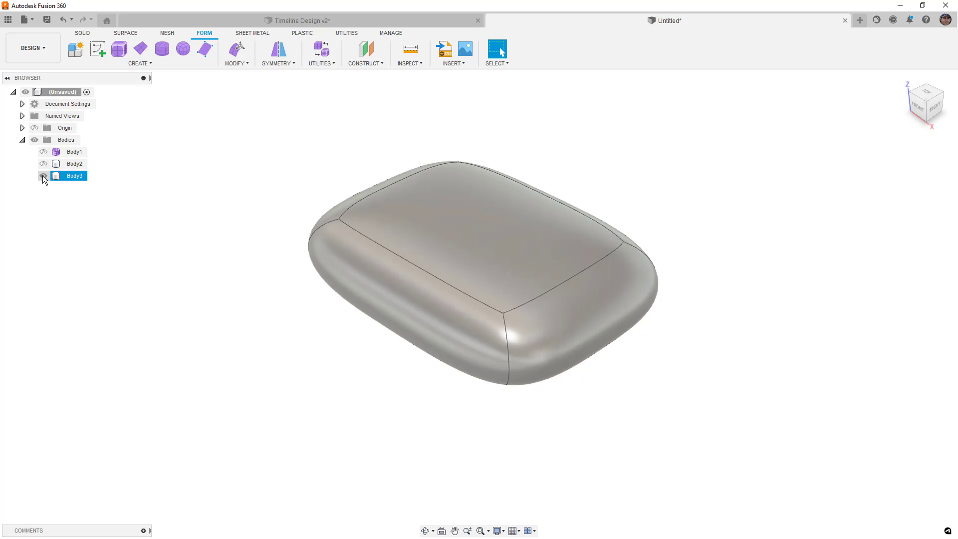
- Compare the shapes of the two converted BRep bodies by toggling their visibility
click(43, 175)
click(44, 163)
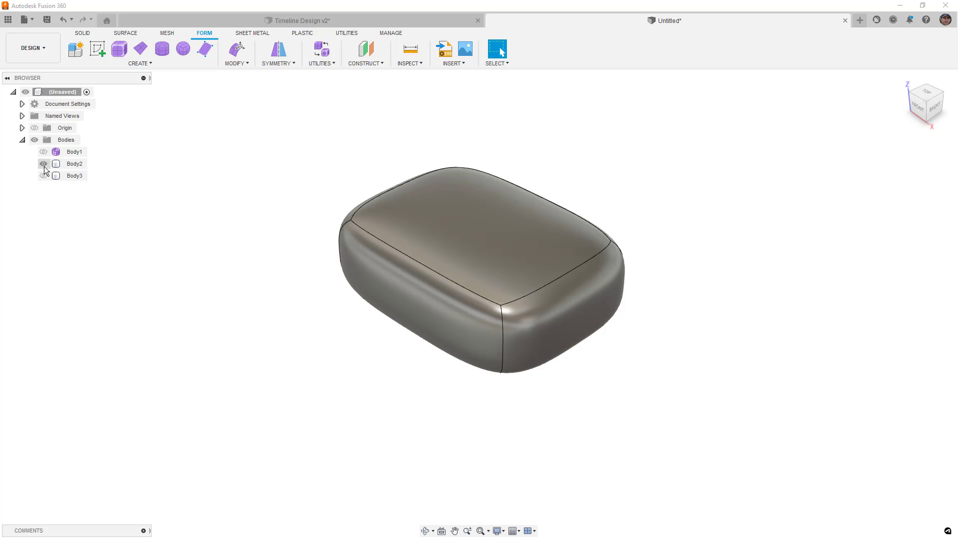
click(43, 175)
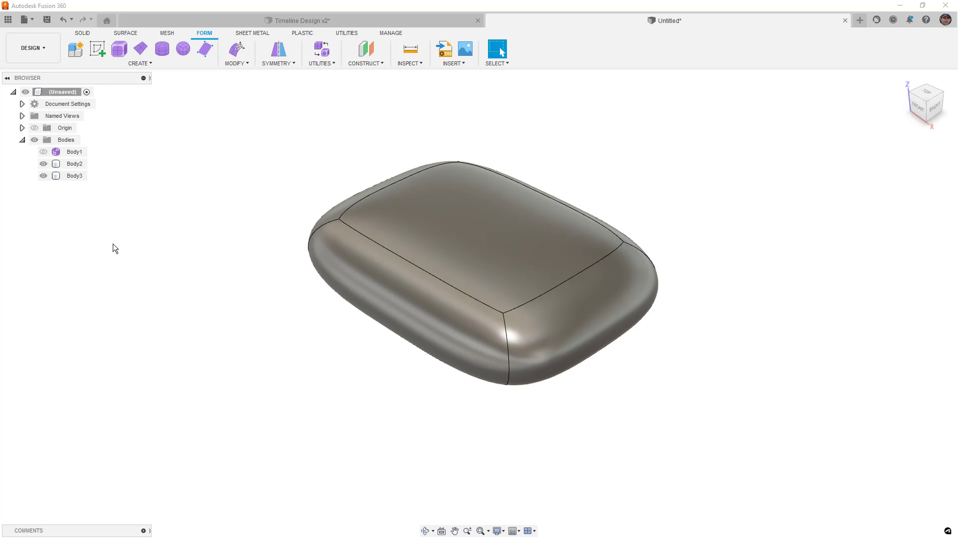
- Hide both converted BRep bodies and show the original T-spline body
click(70, 152)
click(43, 164)
click(43, 175)
click(42, 152)
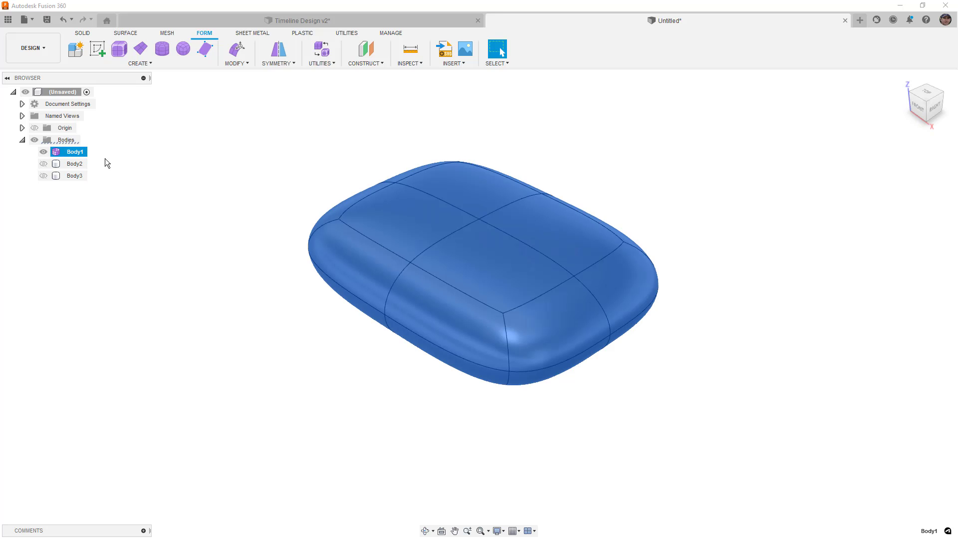
- Paste a copy of the T-spline body into the bodies folder at its original position and hide the source body
right_click(76, 153)
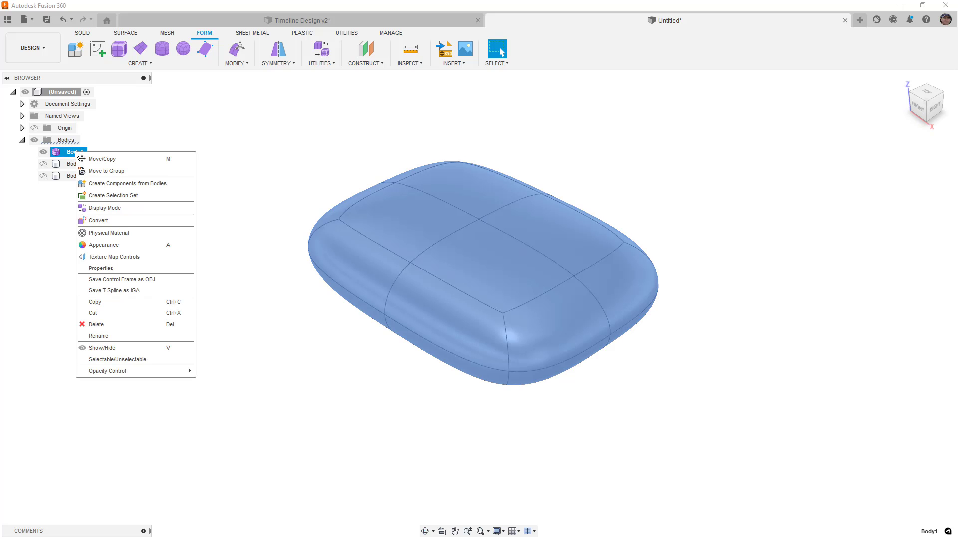
click(106, 301)
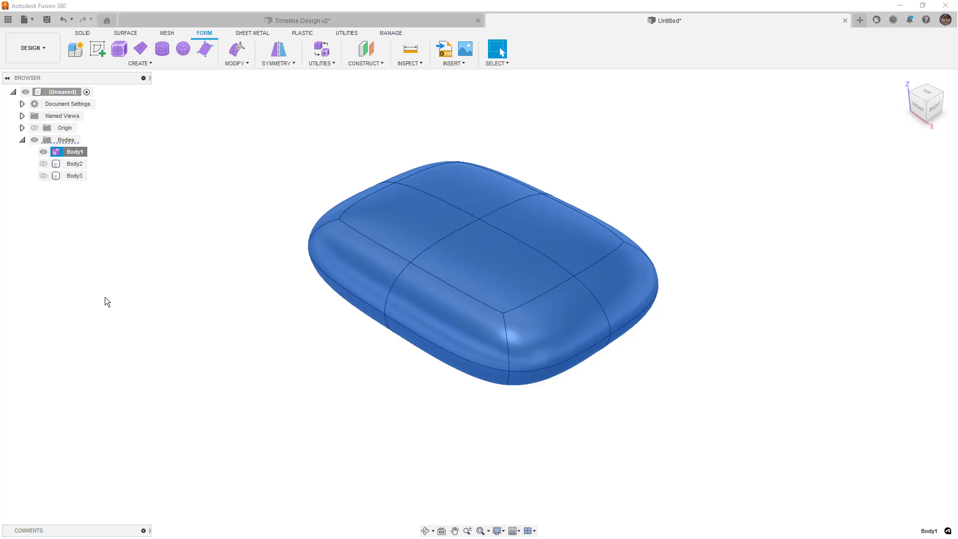
right_click(60, 139)
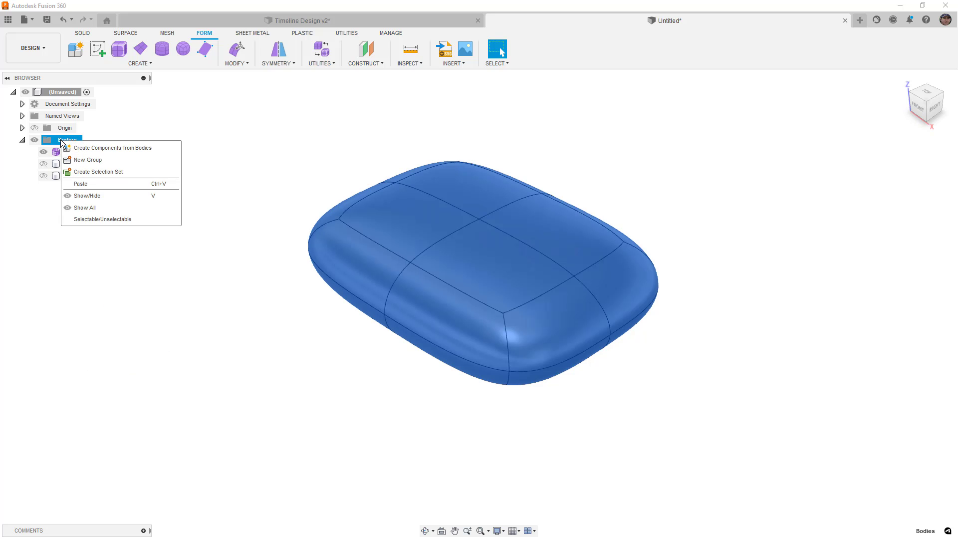
click(80, 186)
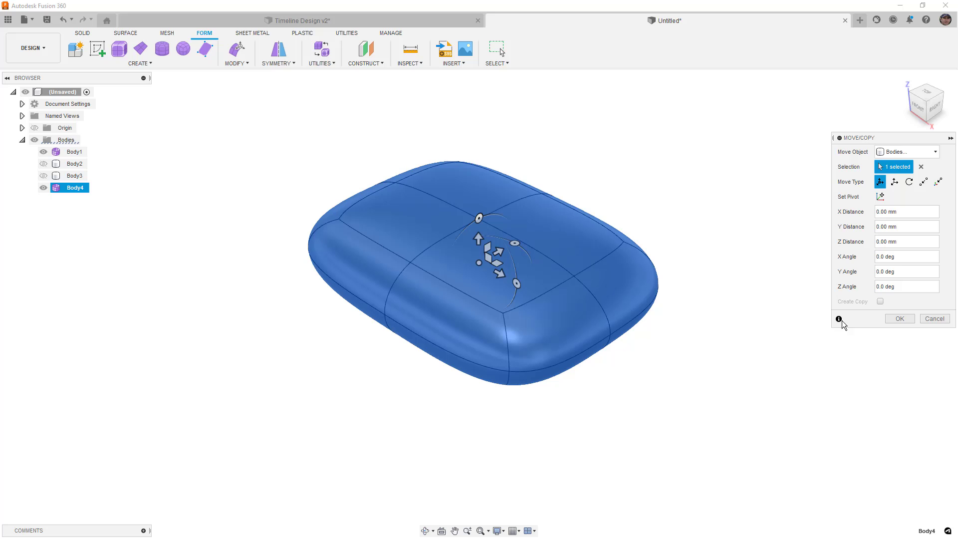
click(898, 320)
click(43, 151)
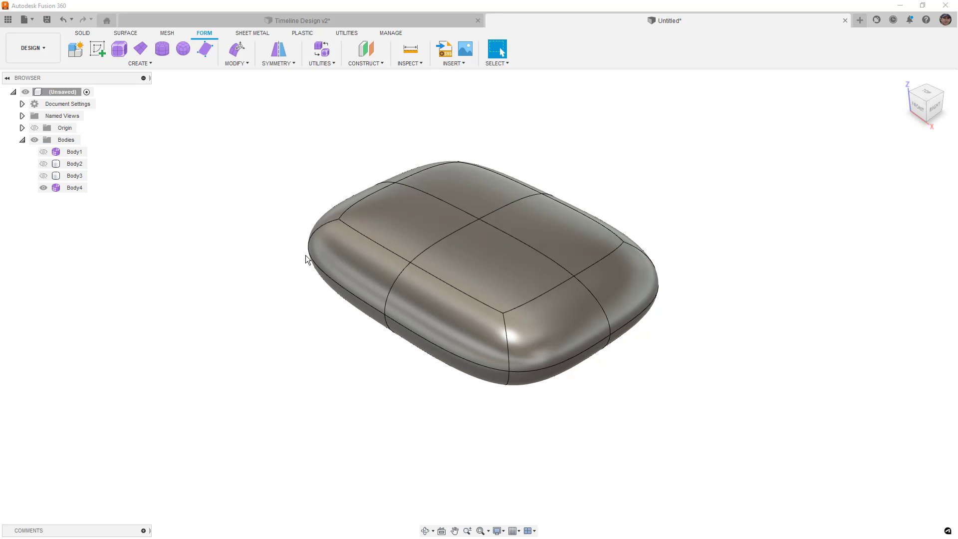
- Crease the horizontal edge loop around the middle of the copied T-spline body
double_click(376, 306)
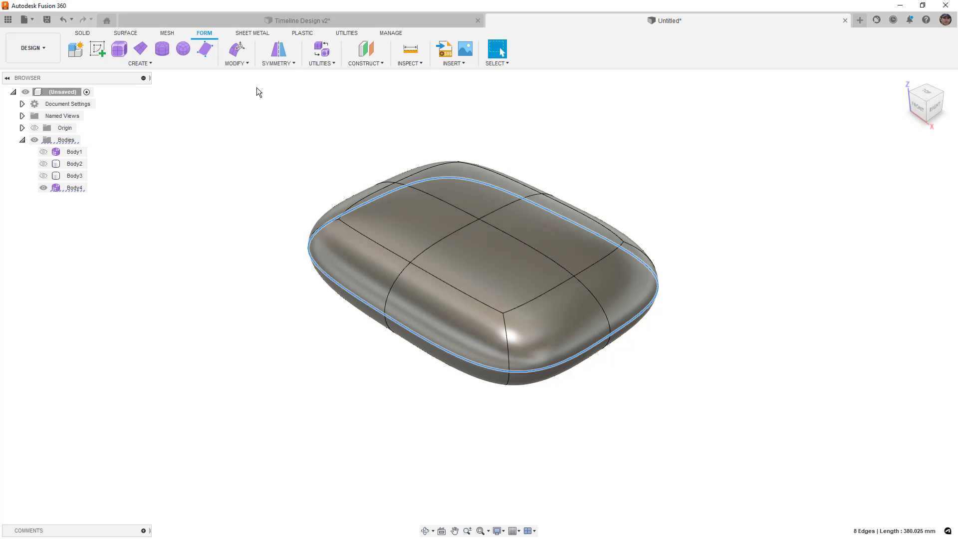
click(244, 64)
click(246, 196)
click(899, 169)
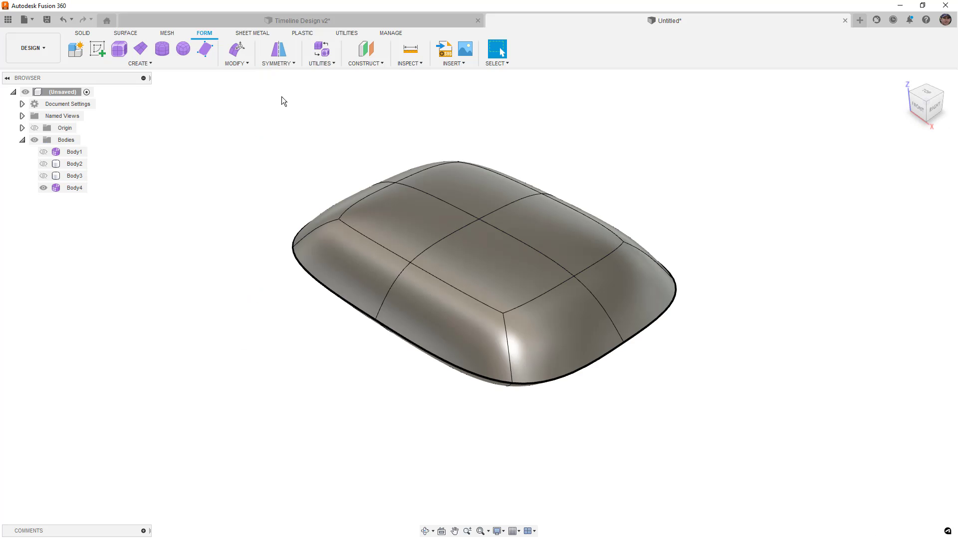
- Convert the creased T-spline copy to a BRep as a new body
click(313, 65)
click(329, 107)
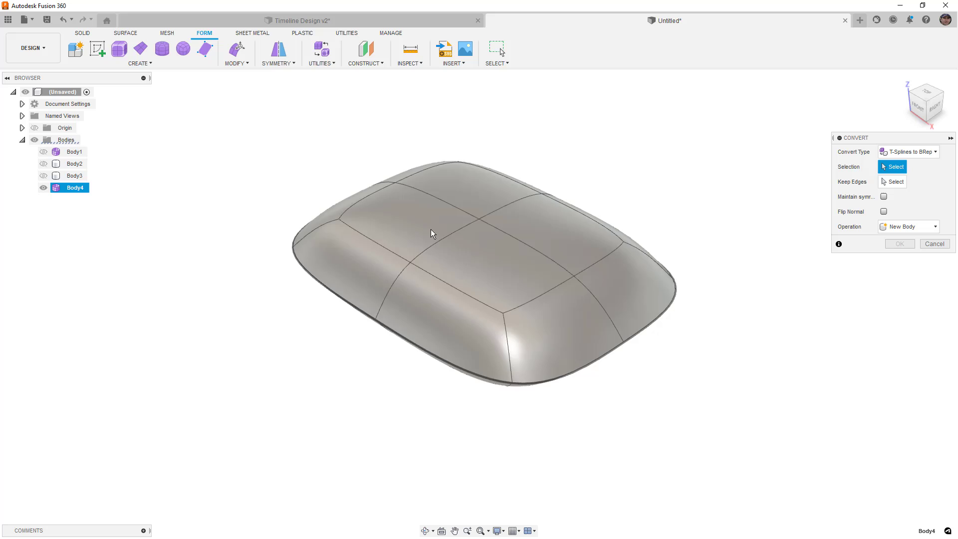
click(432, 233)
click(900, 244)
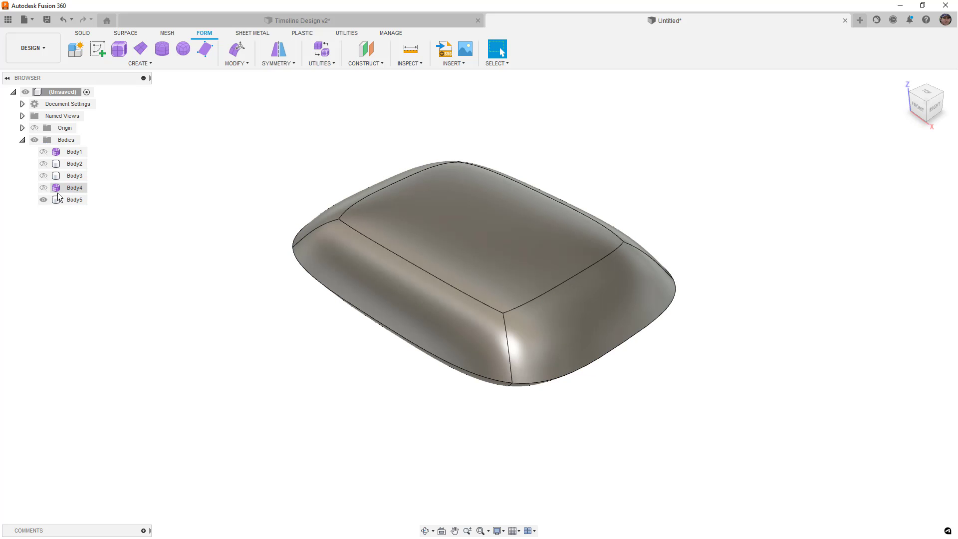
- Compare the original T-spline body, the creased T-spline copy and its converted BRep body by showing each one alone
click(44, 200)
click(43, 153)
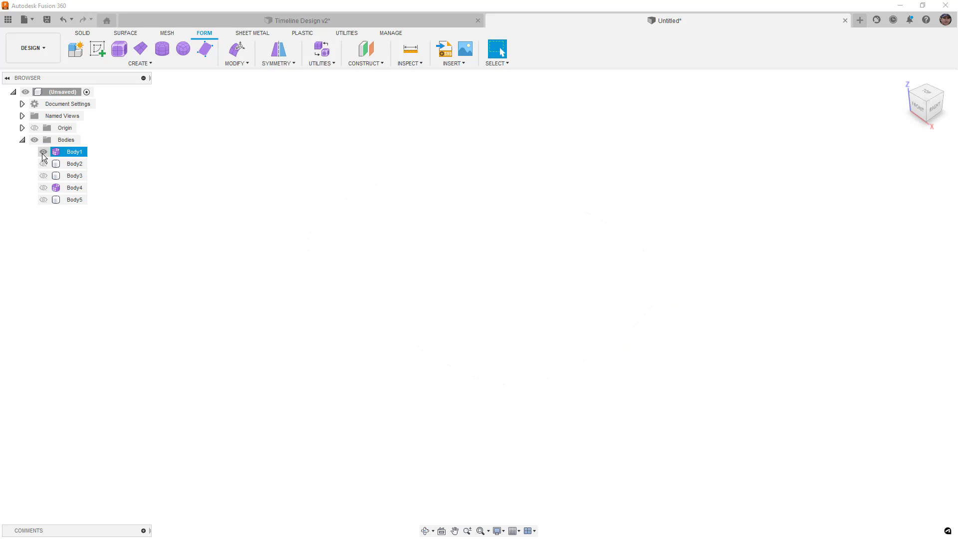
click(43, 152)
click(44, 187)
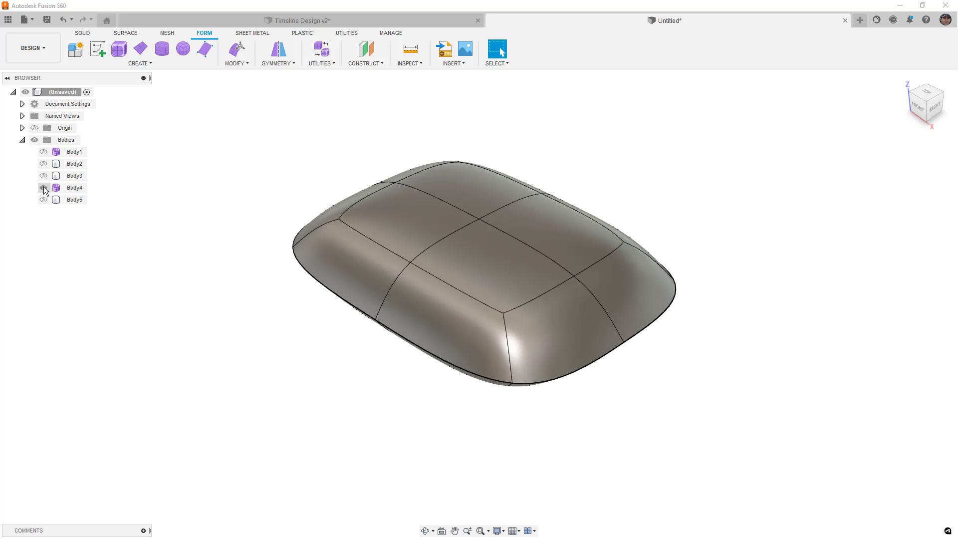
click(43, 188)
click(43, 199)
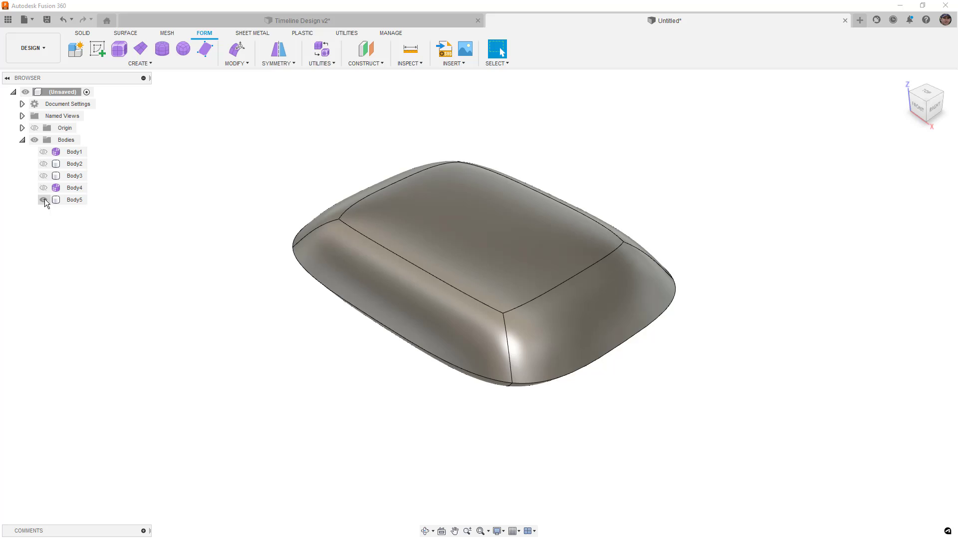
- View the two earlier BRep bodies, Body3 and Body2, and hide them again, leaving only the creased BRep body Body5 shown
click(43, 200)
click(44, 176)
click(44, 163)
click(43, 175)
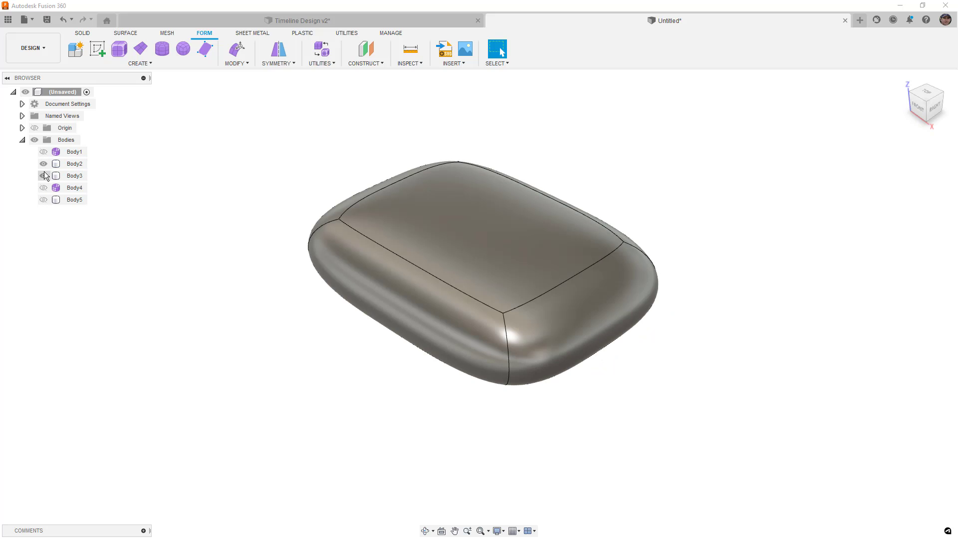
click(44, 164)
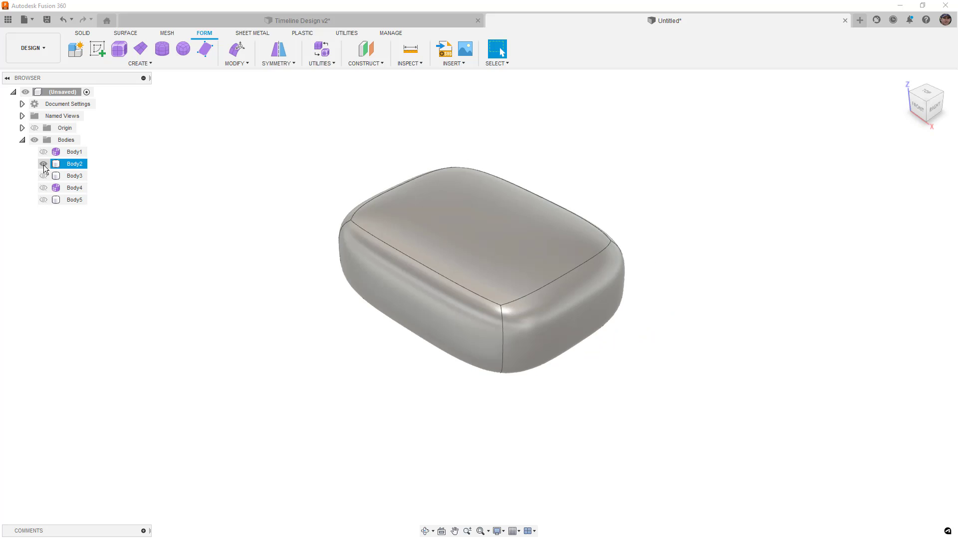
click(43, 164)
click(43, 199)
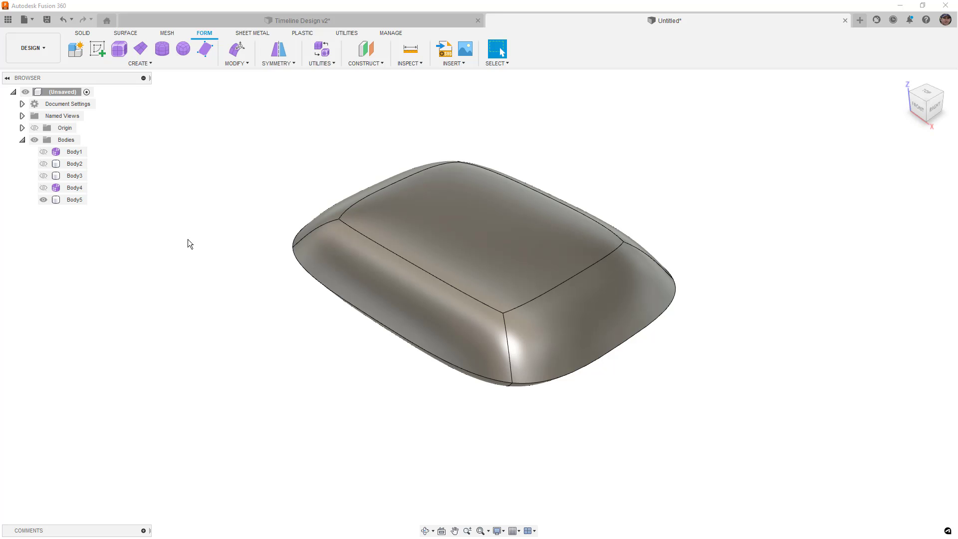
- Switch to the open Timeline Design v2 document containing the wheel assembly
click(301, 20)
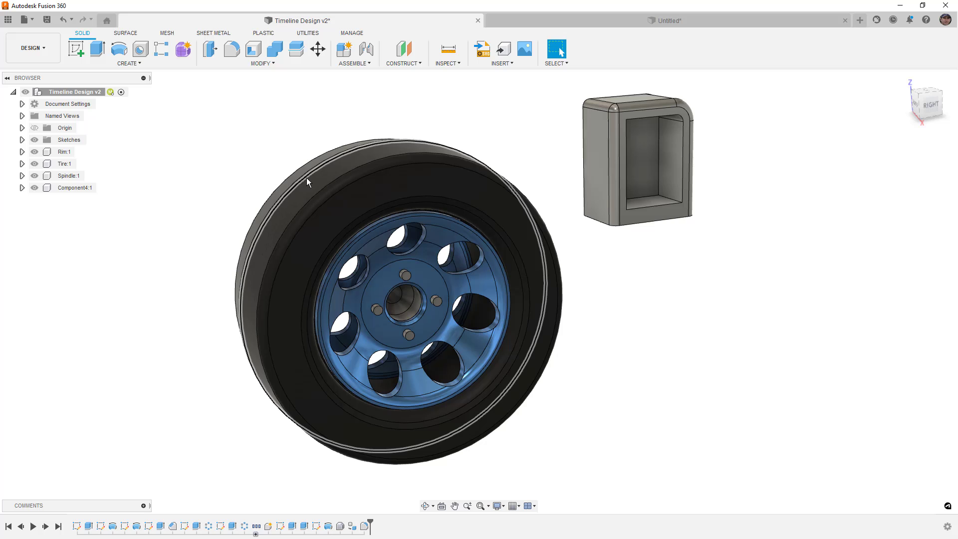